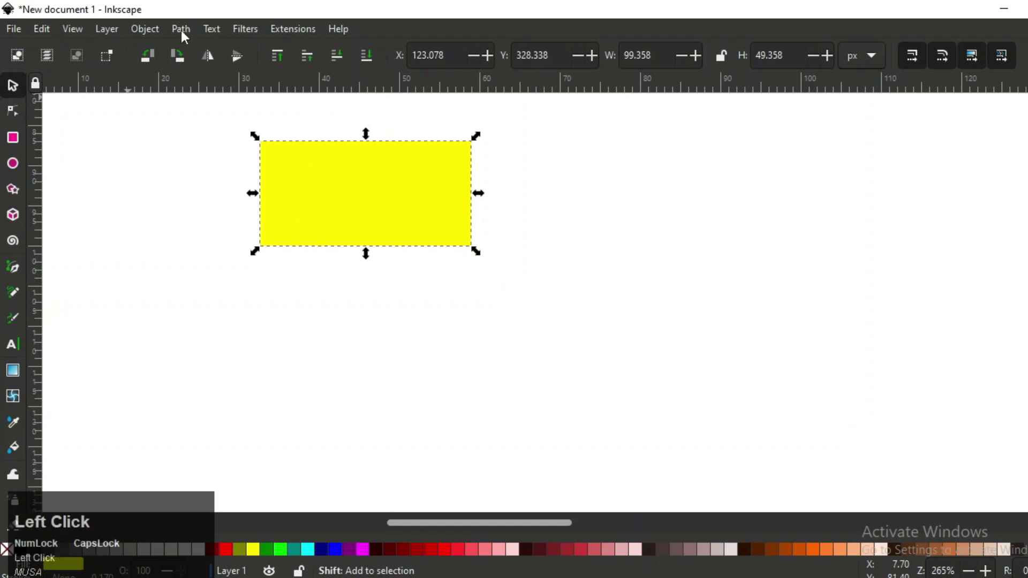
# - Convert the yellow rectangle to a path and open the Path Effects settings for it
pyautogui.click(181, 29)
pyautogui.click(199, 50)
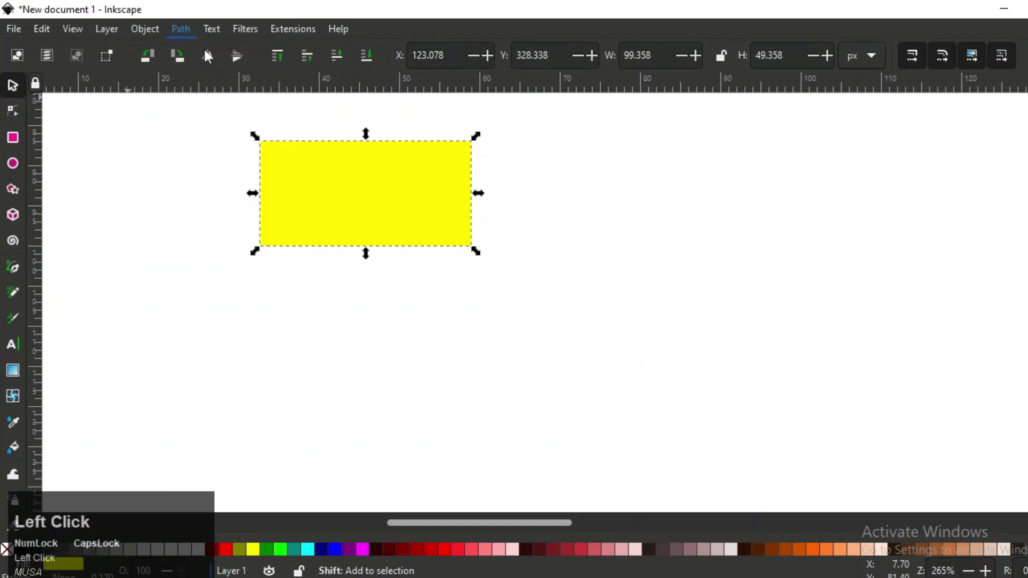
pyautogui.click(178, 31)
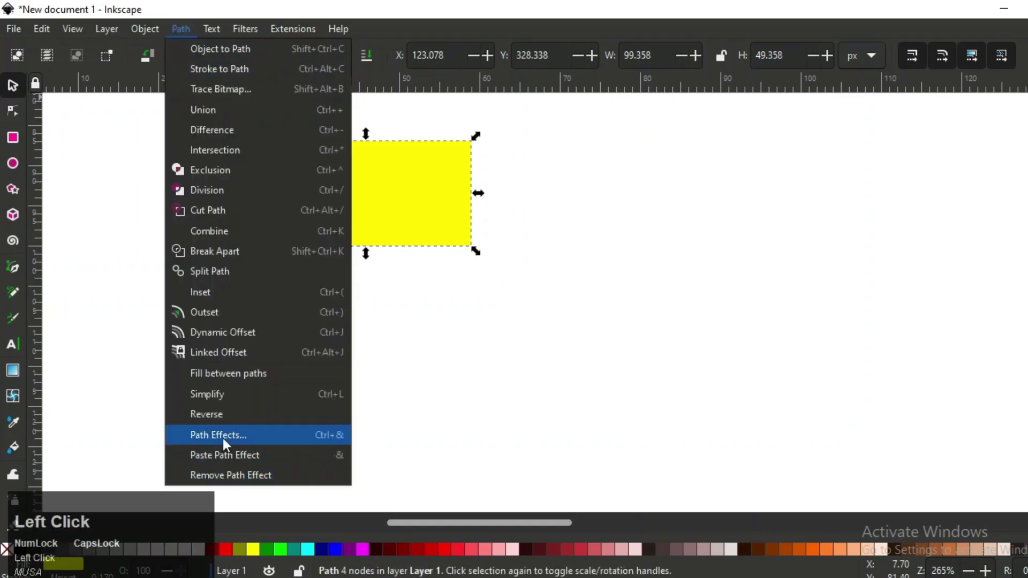
pyautogui.click(203, 436)
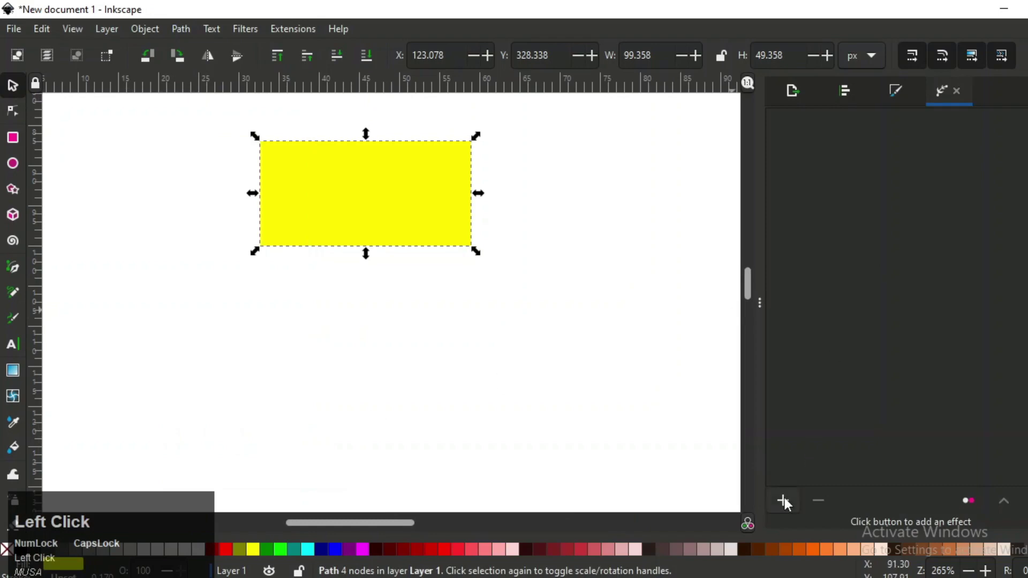
pyautogui.click(784, 501)
pyautogui.scroll(-5, 512, 196)
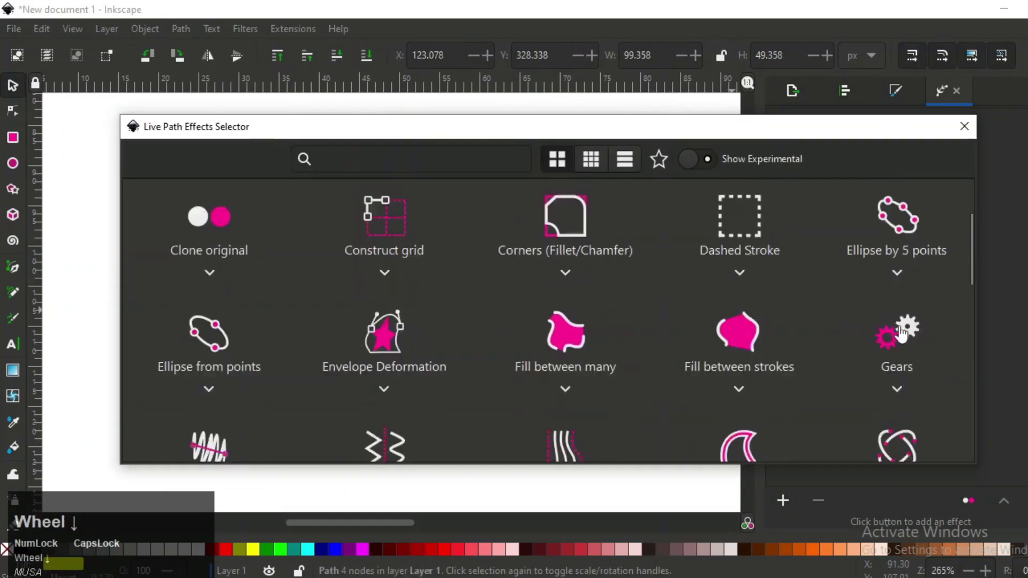
pyautogui.moveTo(897, 381)
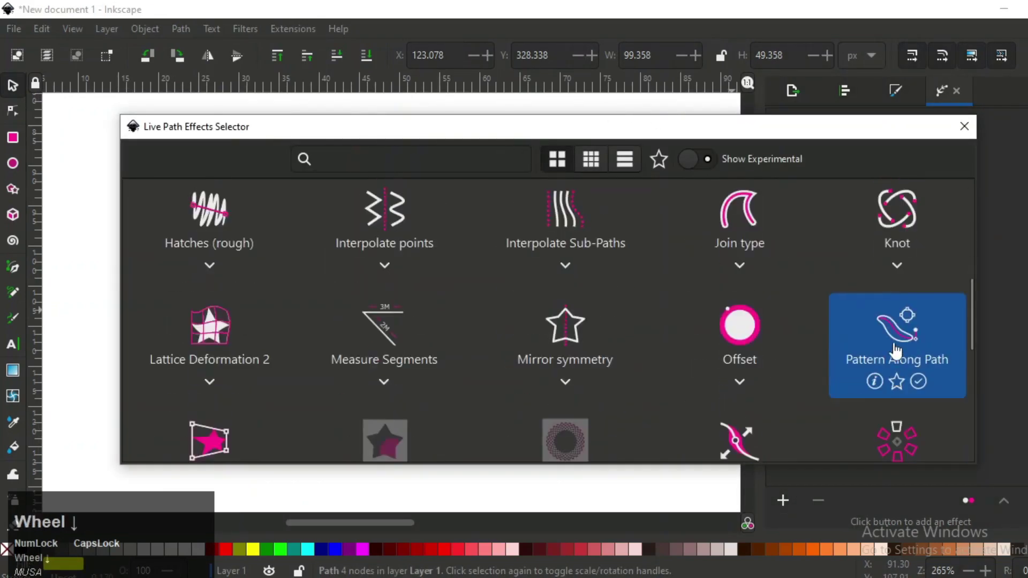
pyautogui.click(897, 351)
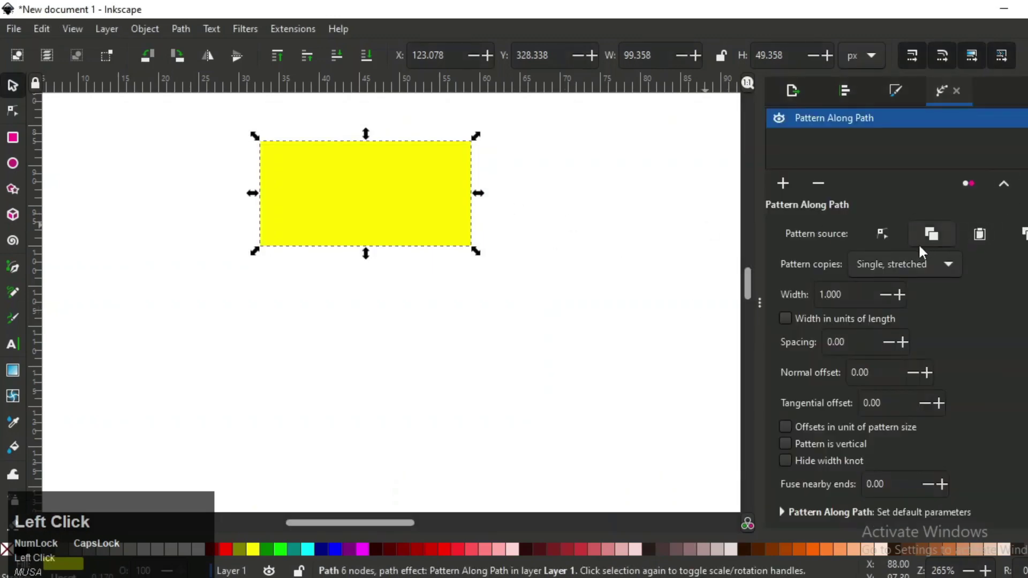
pyautogui.click(817, 184)
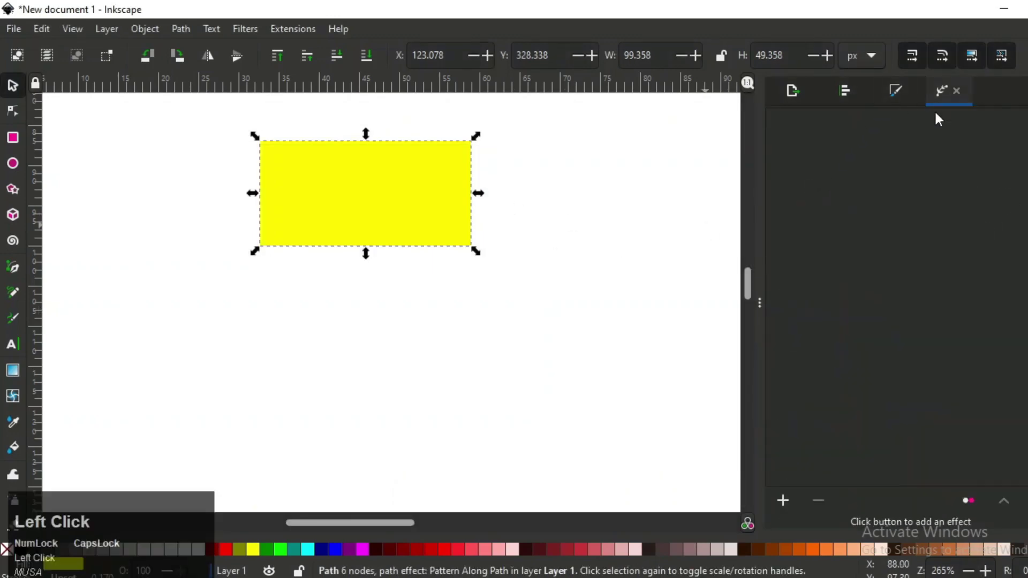
# - Apply the Corners (Fillet/Chamfer) effect to the rectangle and fully round its upper-left and lower-right corners into a leaf shape
pyautogui.click(783, 501)
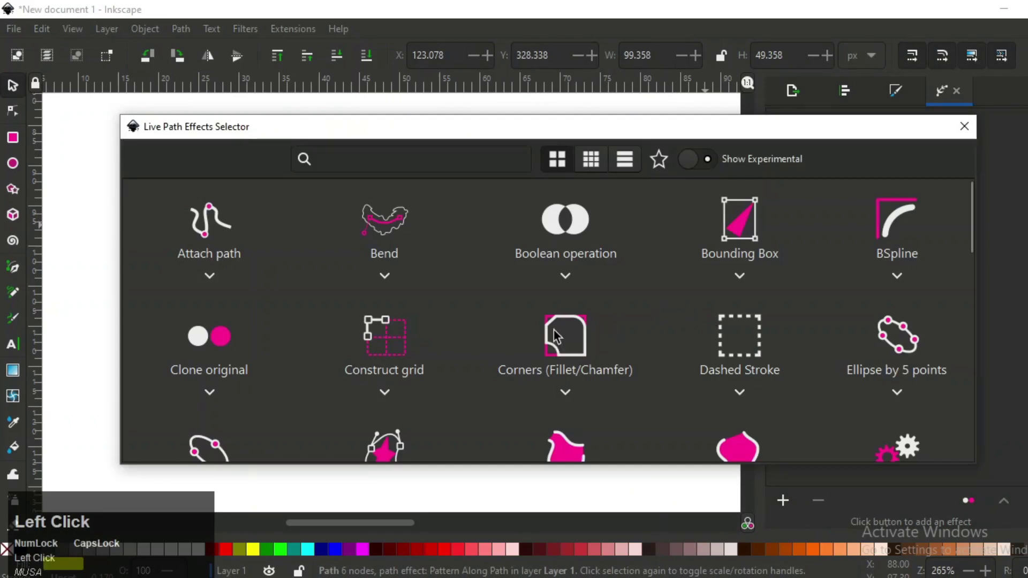
pyautogui.click(555, 335)
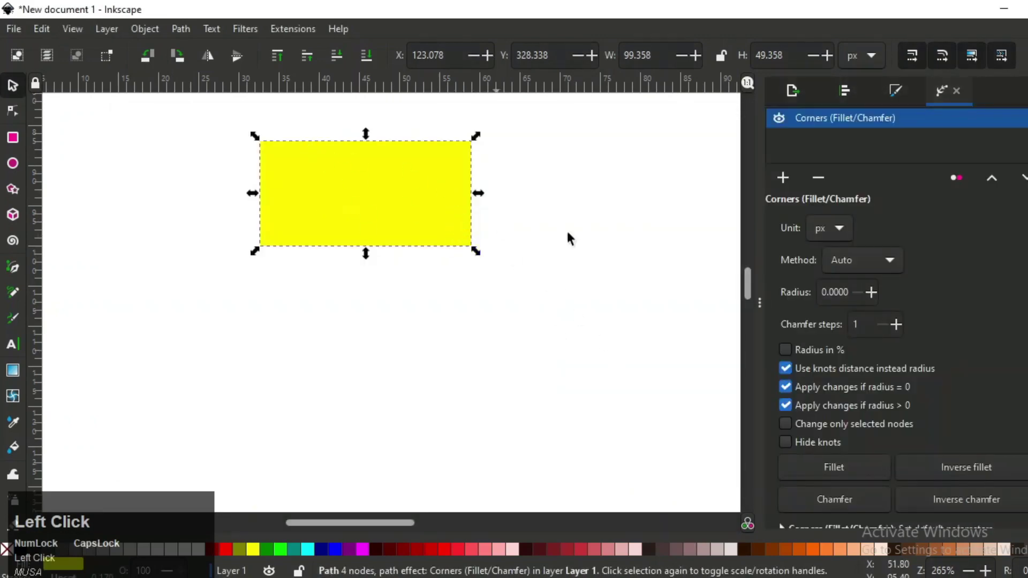
pyautogui.click(12, 113)
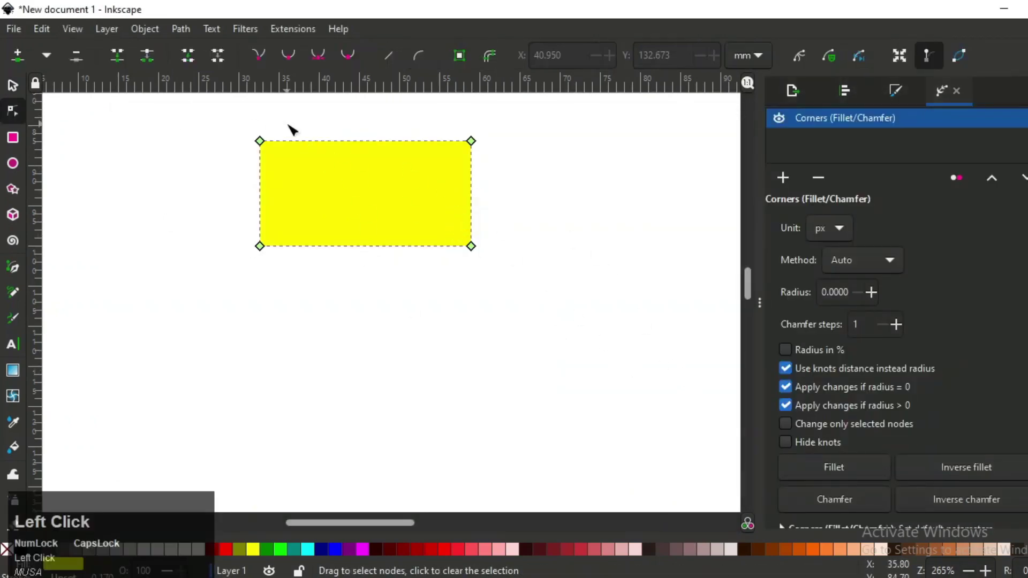
pyautogui.moveTo(261, 143); pyautogui.dragTo(275, 277)
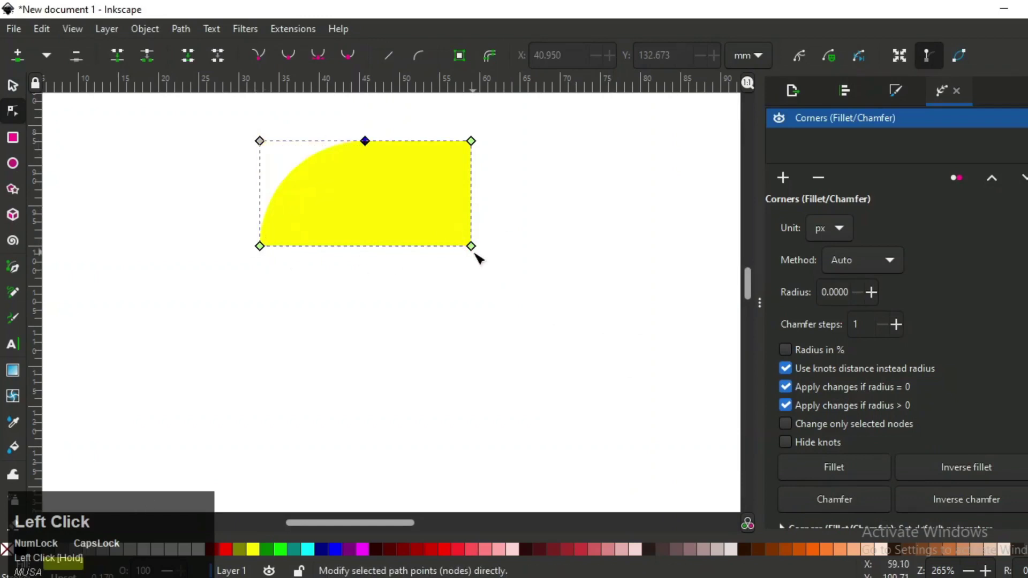
pyautogui.moveTo(472, 247); pyautogui.dragTo(509, 145)
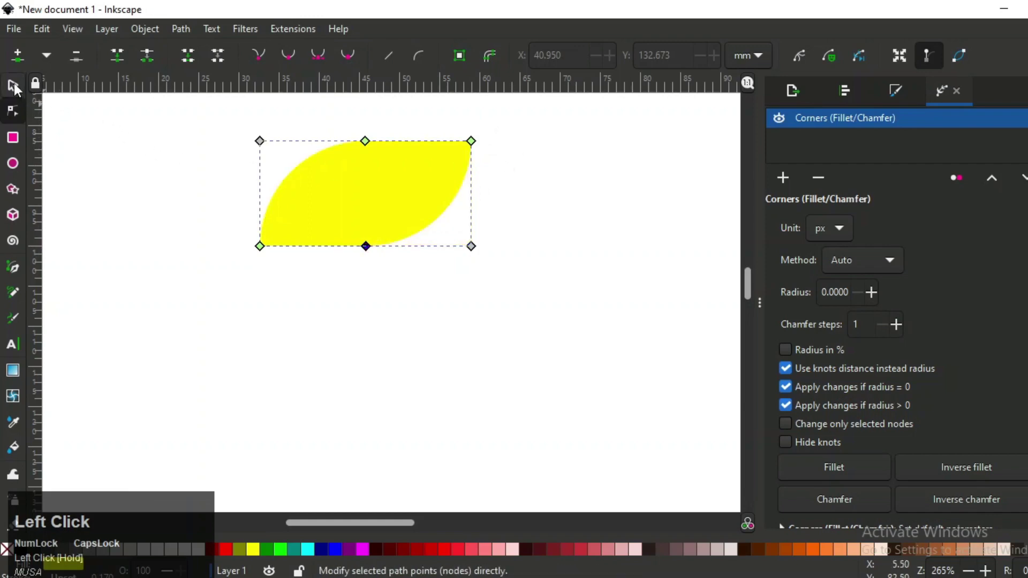
# - Rotate the yellow leaf shape until it stands nearly upright with its upper tip slanting right, bounding about 58.8 × 109.6 px
pyautogui.click(14, 86)
pyautogui.click(325, 201)
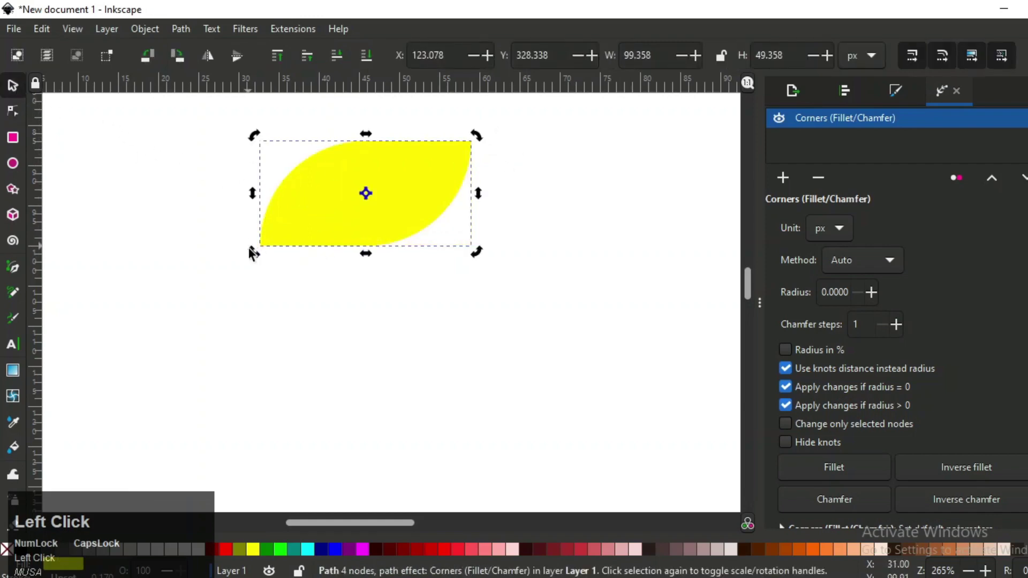
pyautogui.moveTo(251, 252); pyautogui.dragTo(363, 253)
pyautogui.scroll(3, 419, 252)
pyautogui.scroll(-1, 422, 253)
pyautogui.keyDown('ctrl'); pyautogui.scroll(-1, 422, 252); pyautogui.keyUp('ctrl')
pyautogui.keyDown('ctrl'); pyautogui.scroll(1, 393, 240); pyautogui.keyUp('ctrl')
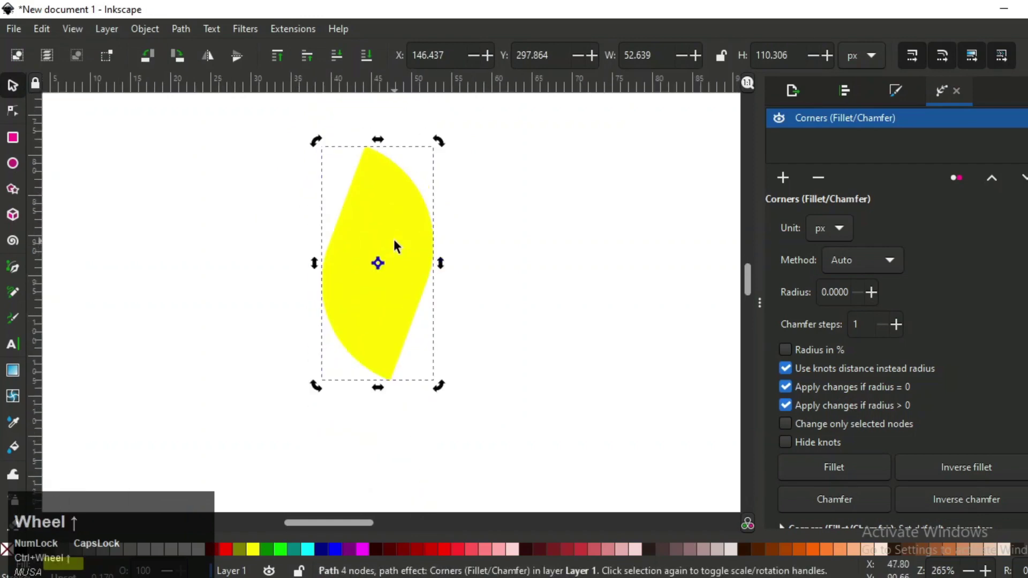
pyautogui.moveTo(439, 386)
pyautogui.mouseDown()
pyautogui.moveTo(420, 392)
pyautogui.moveTo(441, 382)
pyautogui.moveTo(428, 387)
pyautogui.mouseUp()
pyautogui.click(503, 337)
# - Move the leaf toward the page's left edge, to about X 60 px and Y 295 px, and deselect it
pyautogui.keyDown('ctrl'); pyautogui.scroll(-2, 449, 334); pyautogui.keyUp('ctrl')
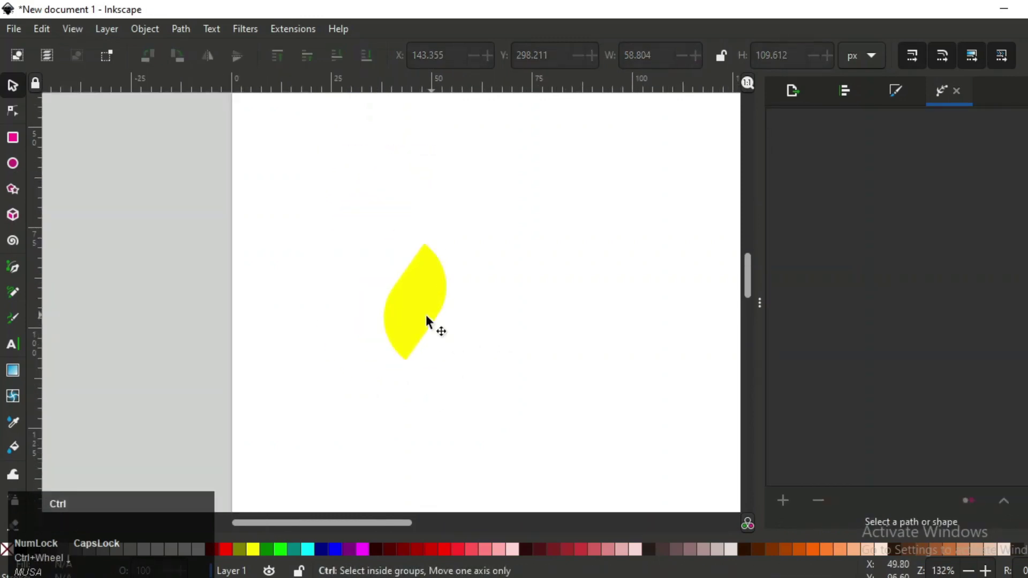
pyautogui.moveTo(429, 323); pyautogui.dragTo(324, 313)
pyautogui.click(413, 346)
# - Draw a circle with a radius of about 52.4 mm beside the leaf and shift it slightly up and to the right
pyautogui.keyDown('ctrl'); pyautogui.scroll(-2, 413, 346); pyautogui.keyUp('ctrl')
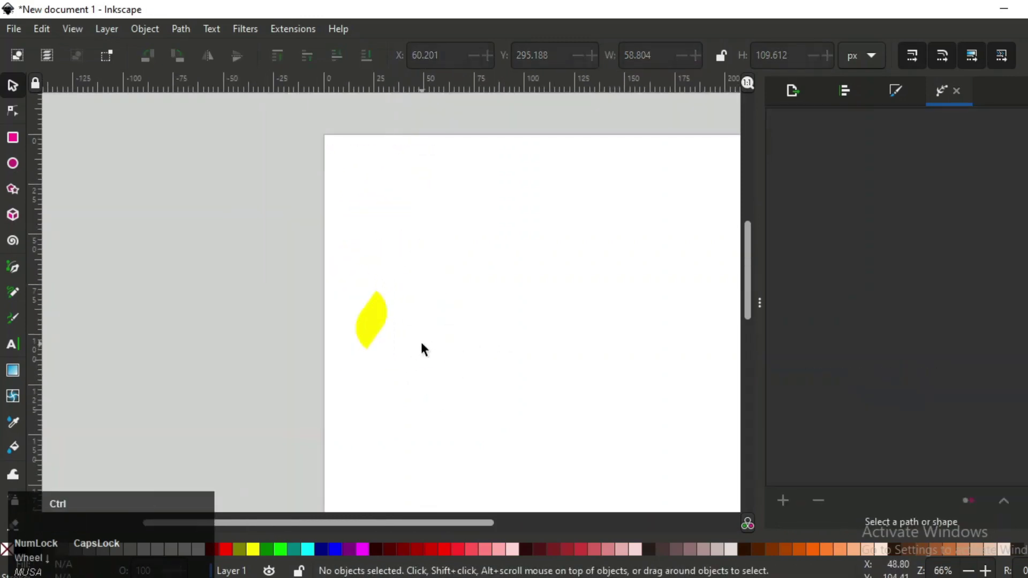
pyautogui.keyDown('ctrl'); pyautogui.scroll(1, 421, 343); pyautogui.keyUp('ctrl')
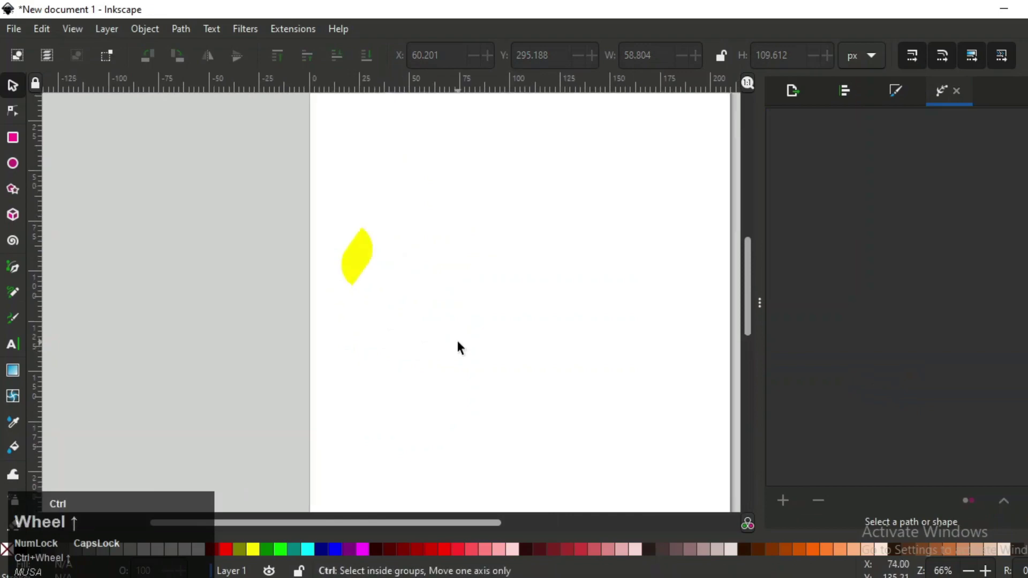
pyautogui.click(13, 163)
pyautogui.moveTo(485, 294); pyautogui.dragTo(582, 414)
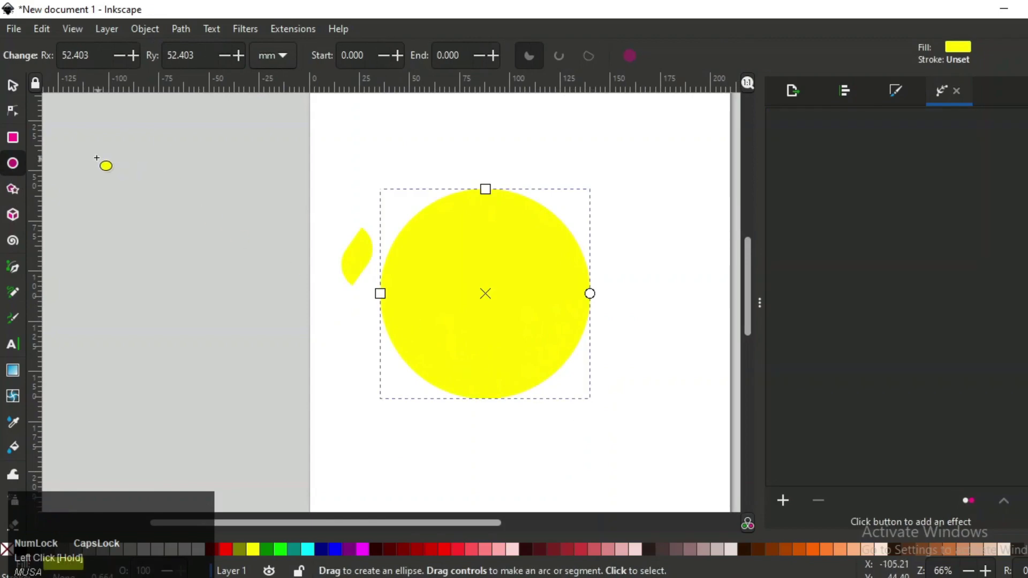
pyautogui.click(13, 86)
pyautogui.moveTo(483, 317); pyautogui.dragTo(508, 295)
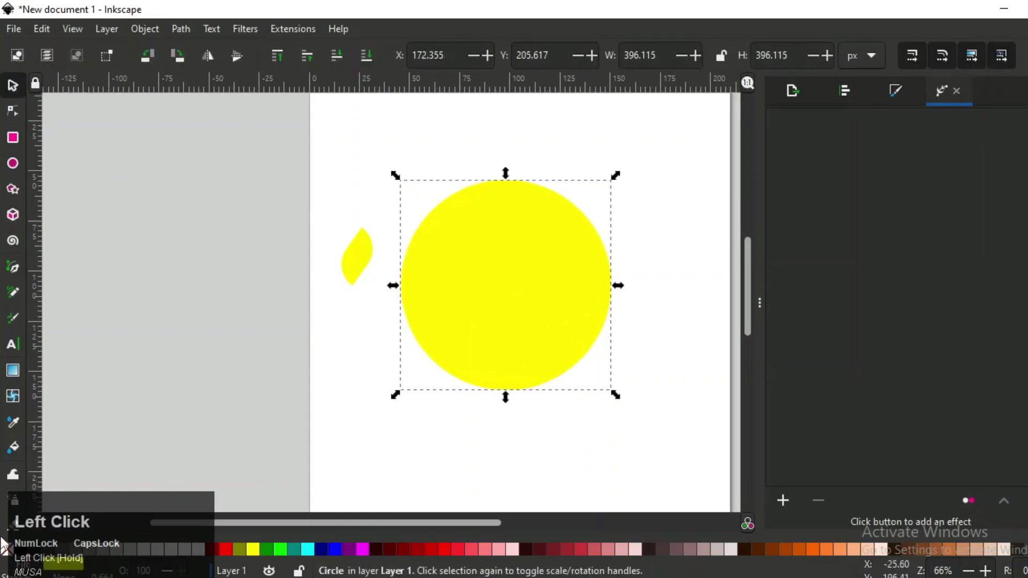
# - Remove the circle's fill and give it a black stroke 3 mm wide
pyautogui.click(12, 549)
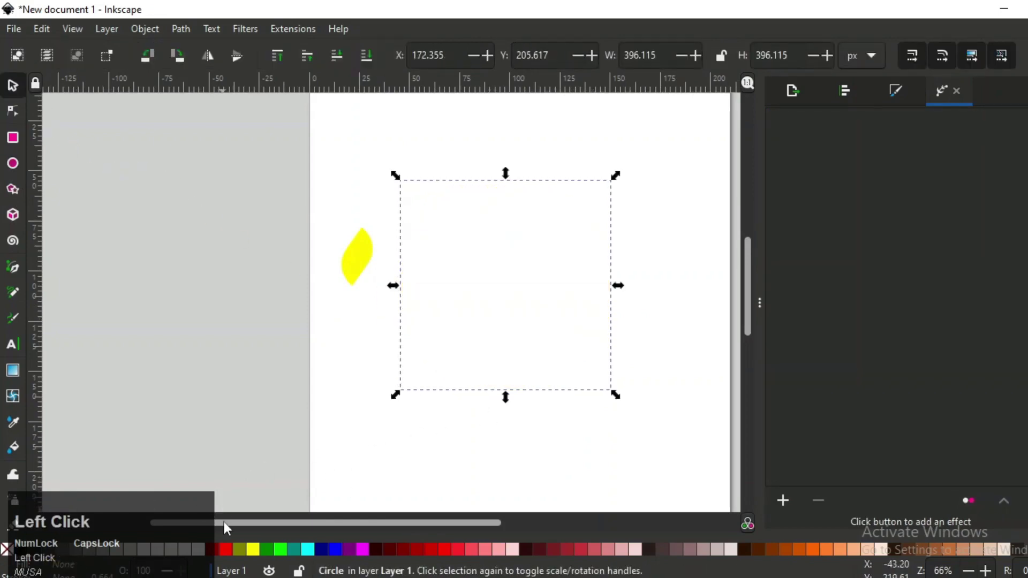
pyautogui.keyDown('shift'); pyautogui.click(22, 550); pyautogui.keyUp('shift')
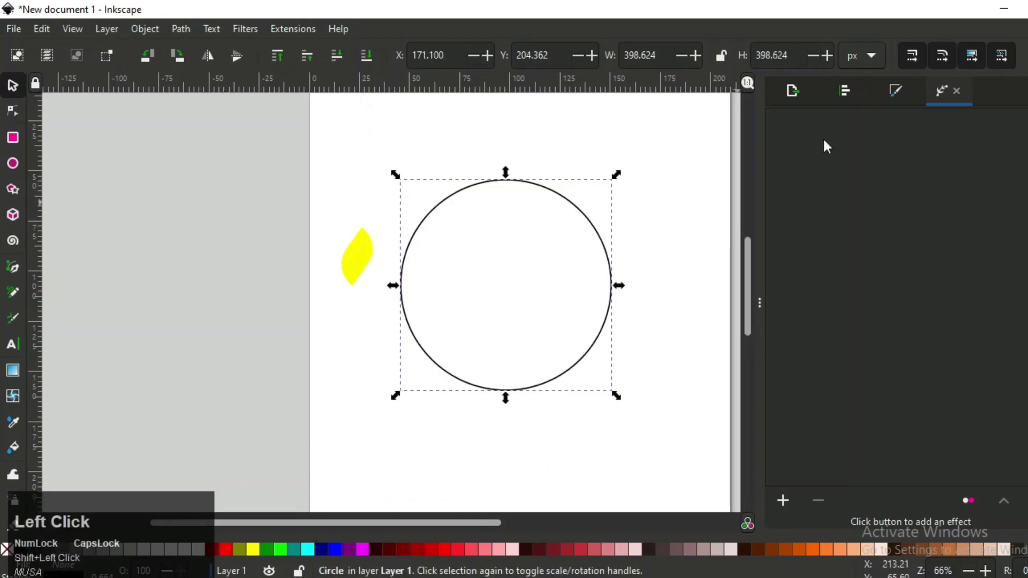
pyautogui.click(898, 91)
pyautogui.click(909, 123)
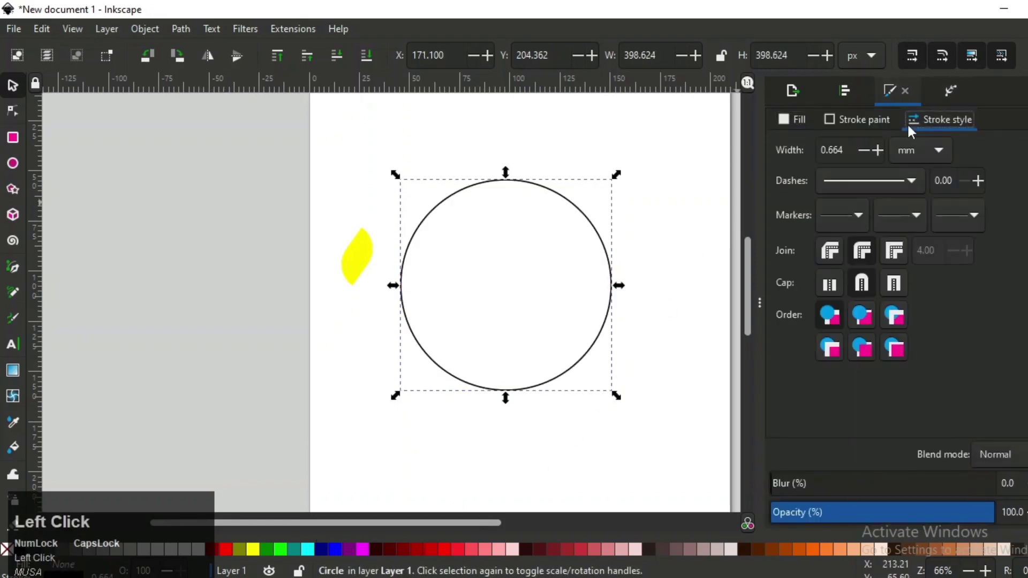
pyautogui.doubleClick(850, 146)
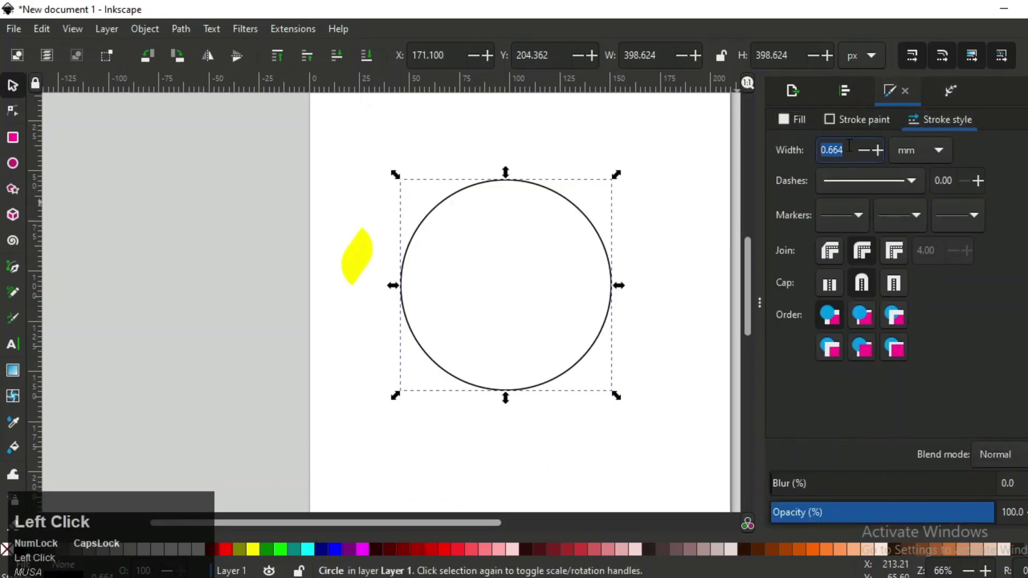
pyautogui.write('3')
pyautogui.press('Return')
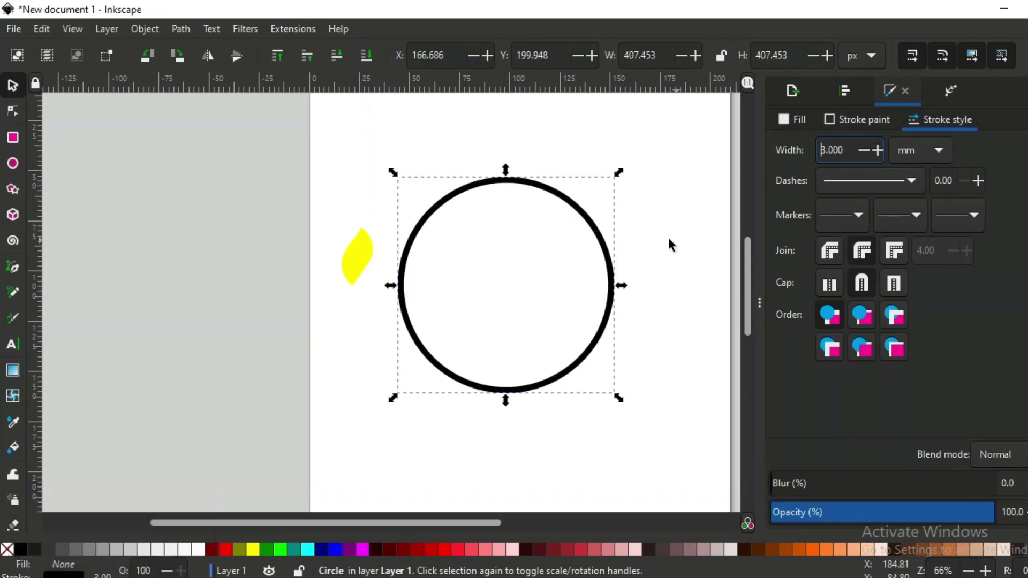
# - Move the yellow leaf slightly down beside the circle, to about X 57 px and Y 334 px
pyautogui.click(354, 255)
pyautogui.doubleClick(349, 256)
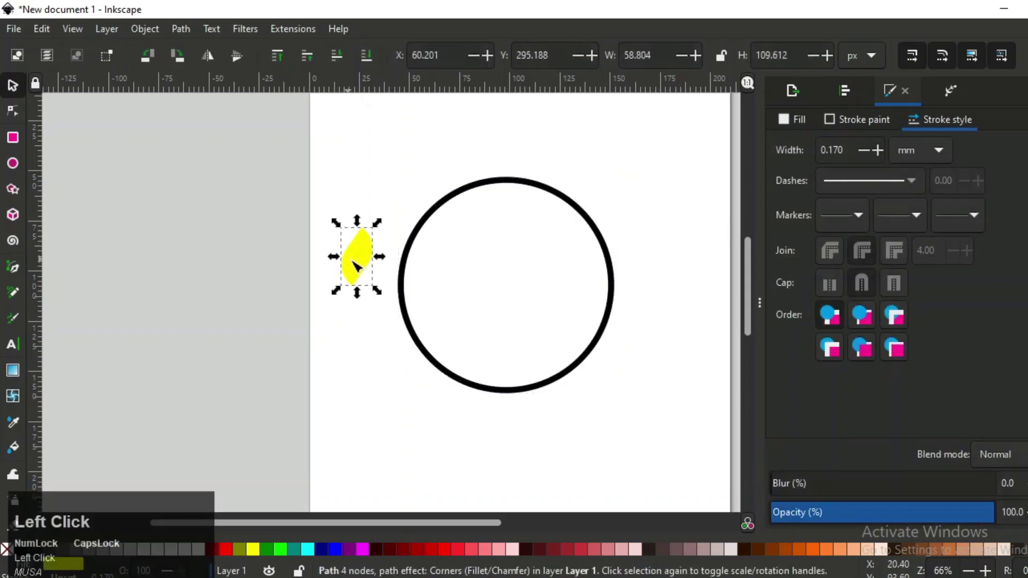
pyautogui.click(13, 86)
pyautogui.scroll(2, 342, 252)
pyautogui.moveTo(367, 291); pyautogui.dragTo(384, 342)
pyautogui.scroll(2, 384, 342)
# - Scale the leaf down proportionally around its centre to about 34.6 × 64.5 px
pyautogui.click(356, 305)
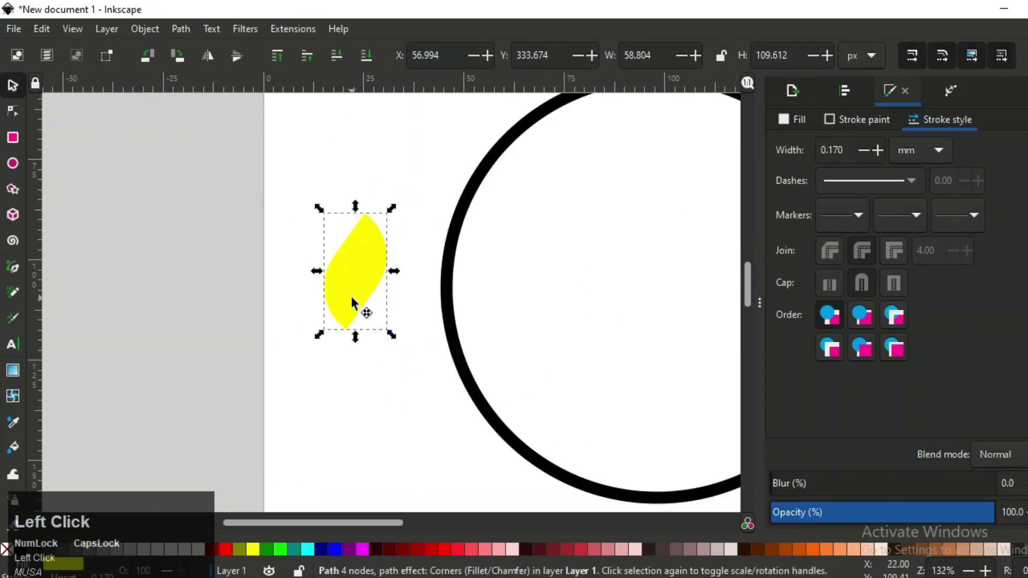
pyautogui.click(365, 306)
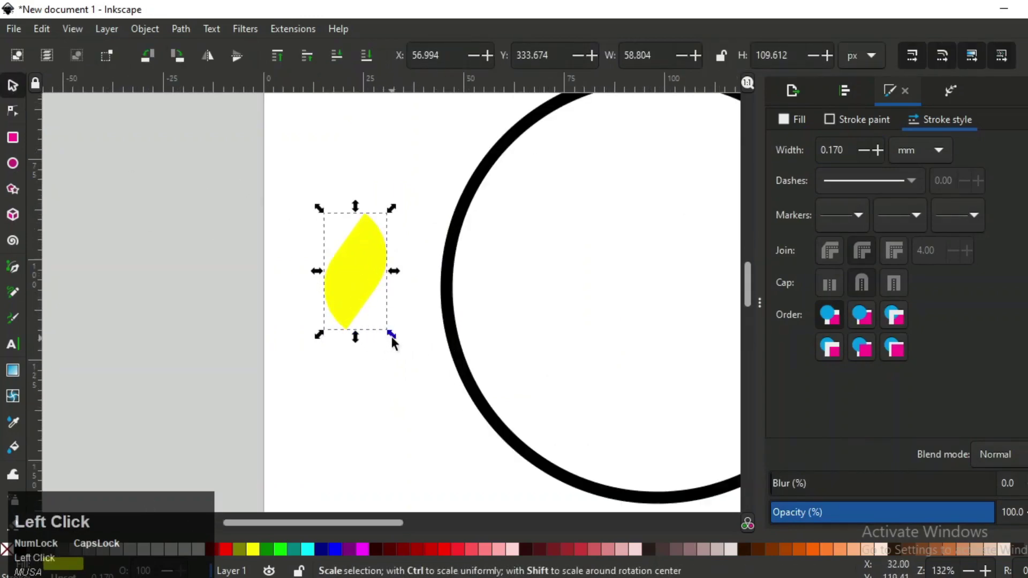
pyautogui.moveTo(392, 335); pyautogui.dragTo(379, 329)
pyautogui.scroll(-2, 380, 332)
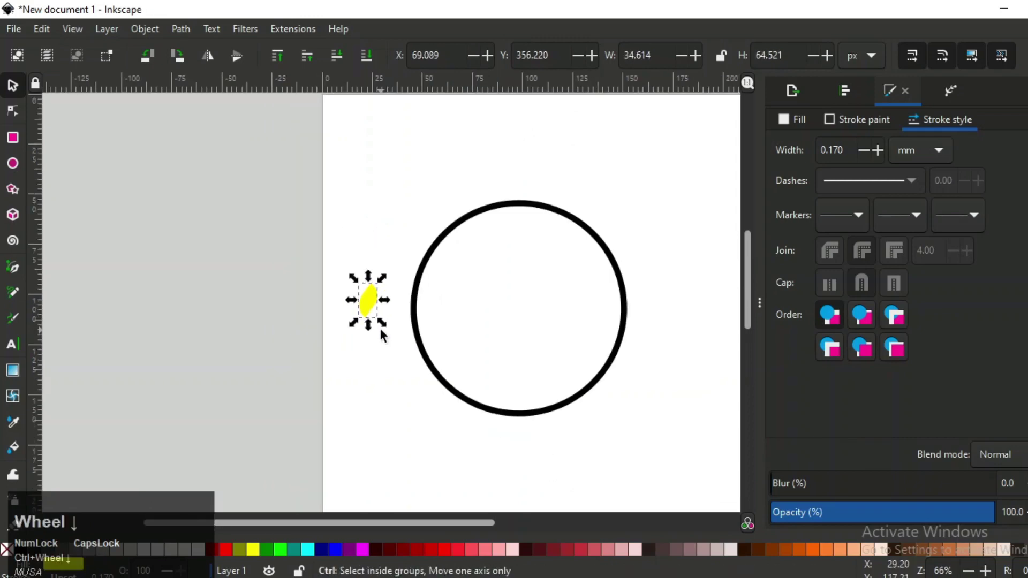
# - Copy the small yellow leaf to the clipboard
pyautogui.scroll(1, 379, 328)
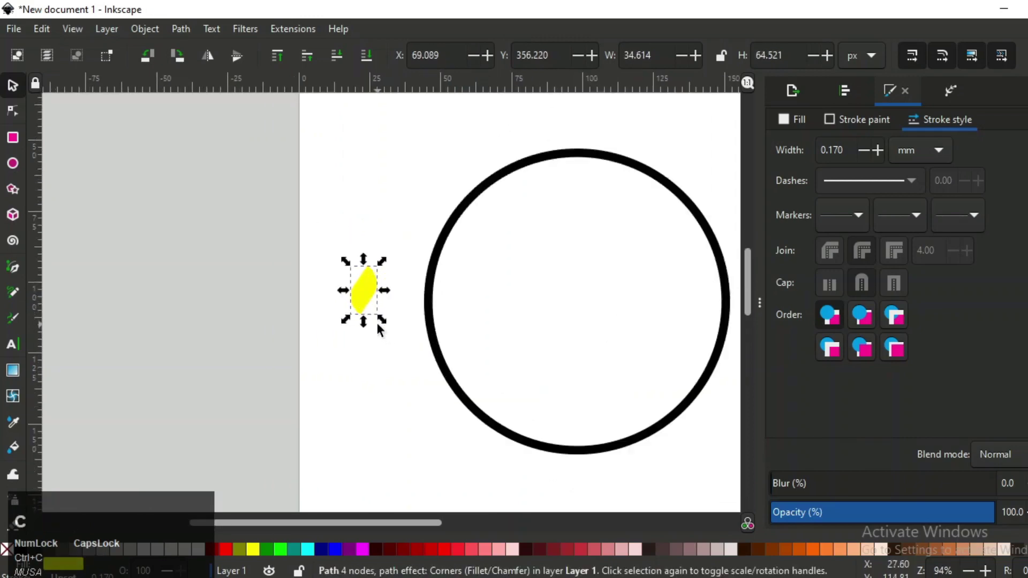
pyautogui.rightClick(371, 295)
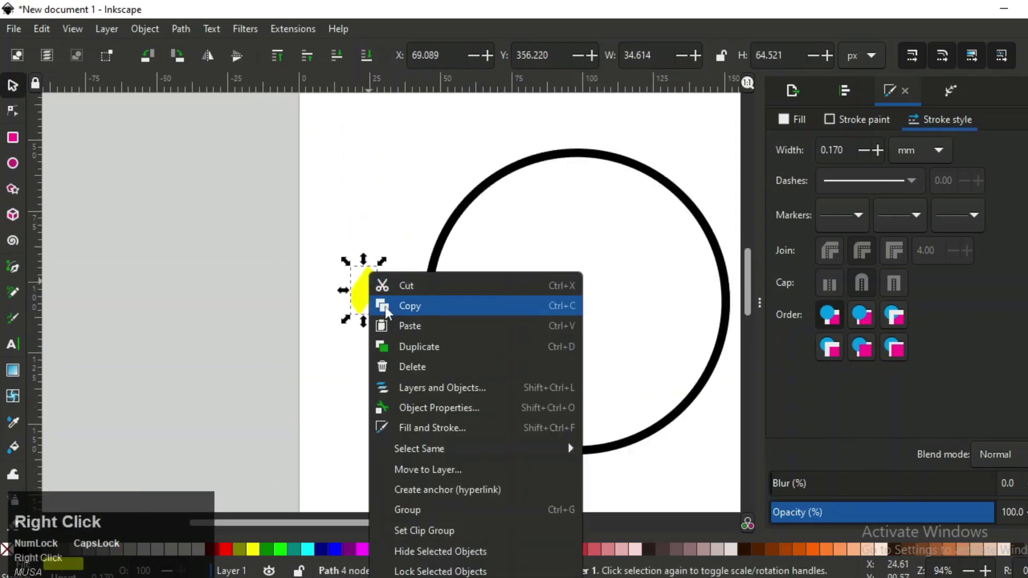
pyautogui.click(528, 306)
# - Add the Pattern Along Path live path effect to the black circle
pyautogui.click(696, 386)
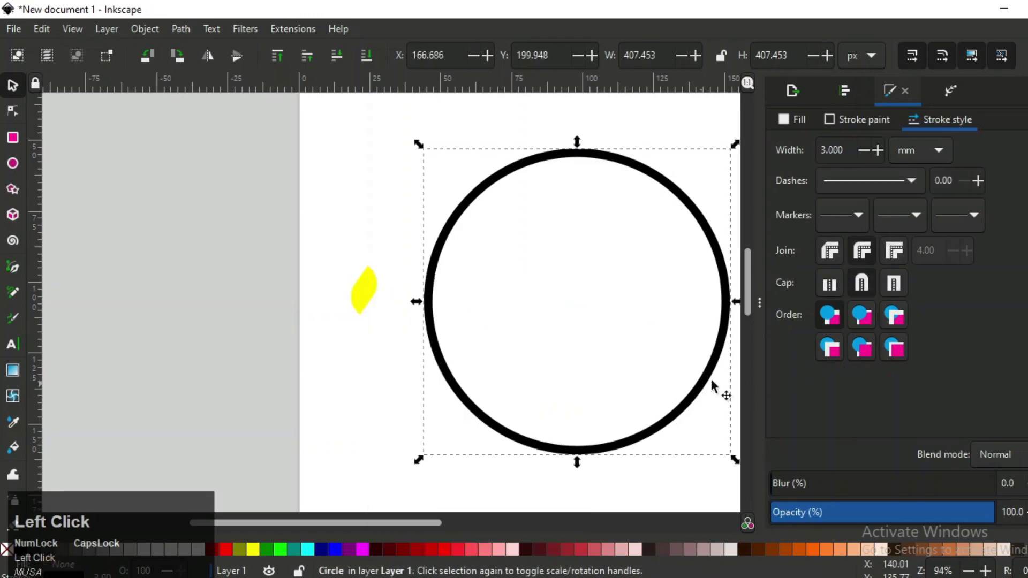
pyautogui.click(941, 91)
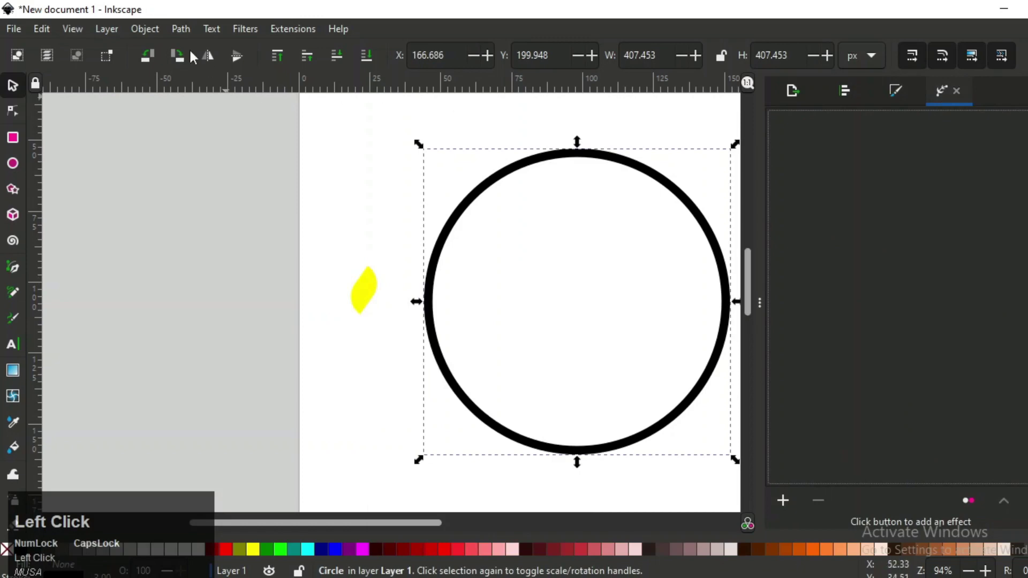
pyautogui.click(173, 29)
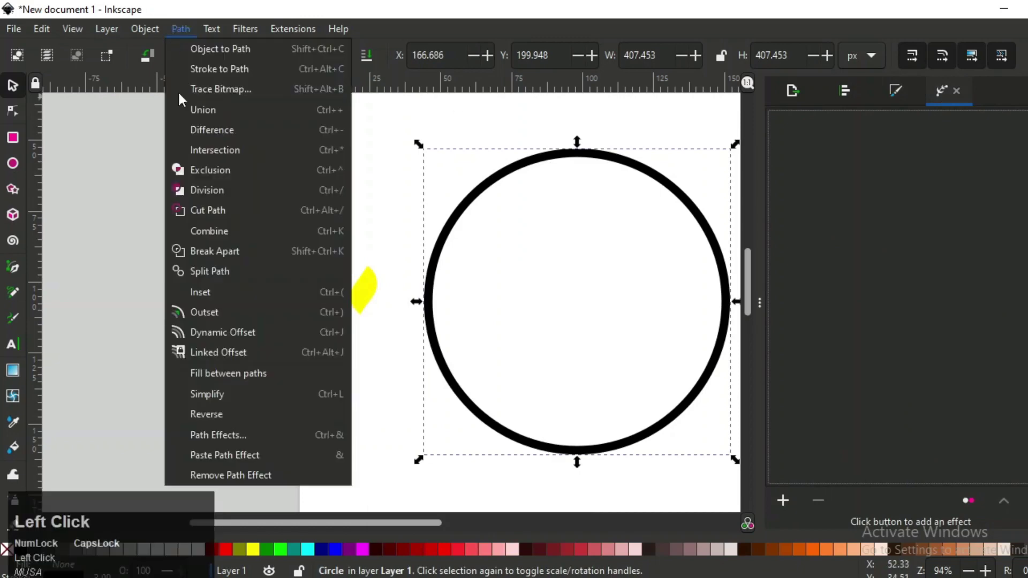
pyautogui.click(227, 435)
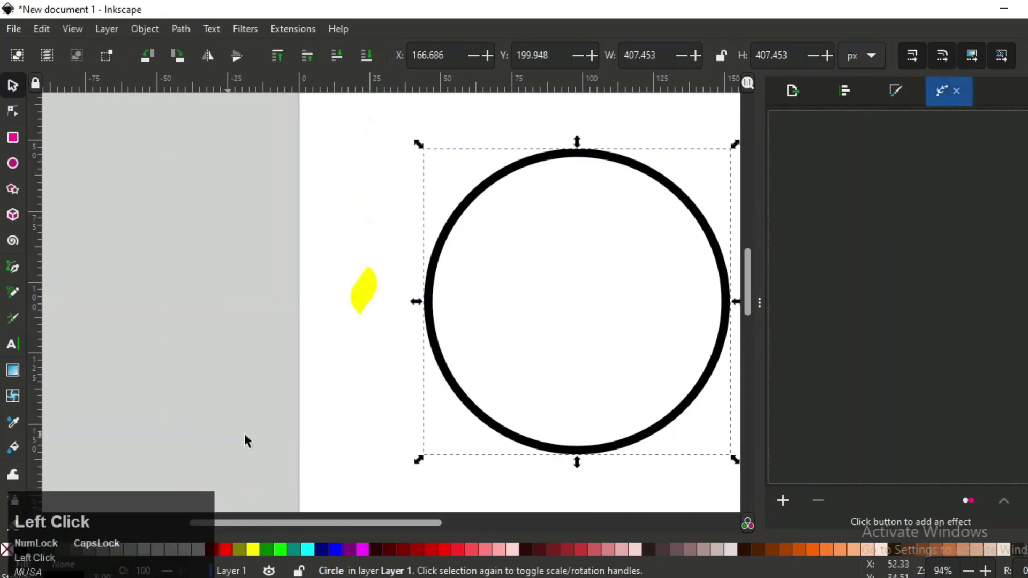
pyautogui.click(782, 498)
pyautogui.scroll(-1, 995, 315)
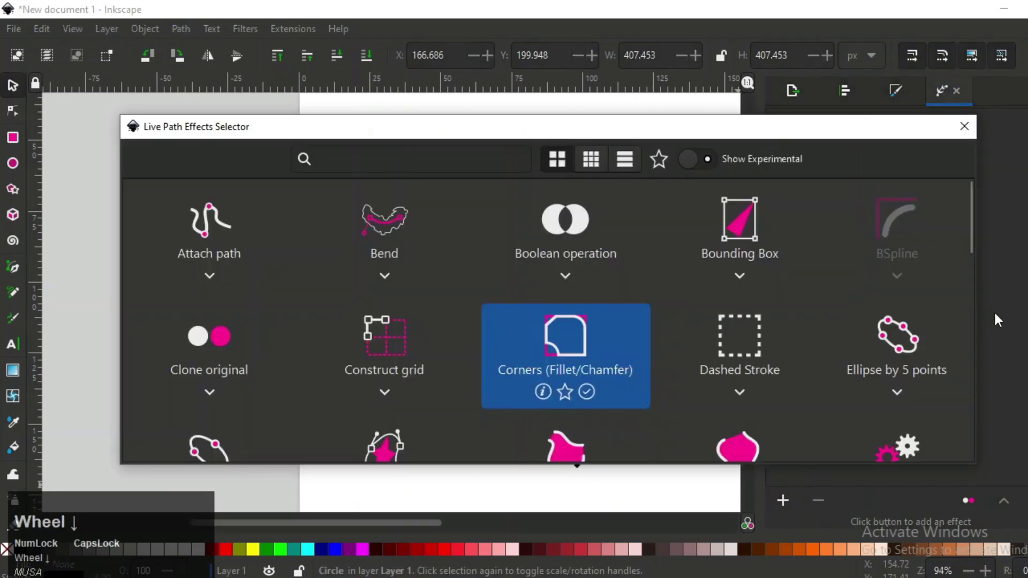
pyautogui.scroll(-5, 905, 338)
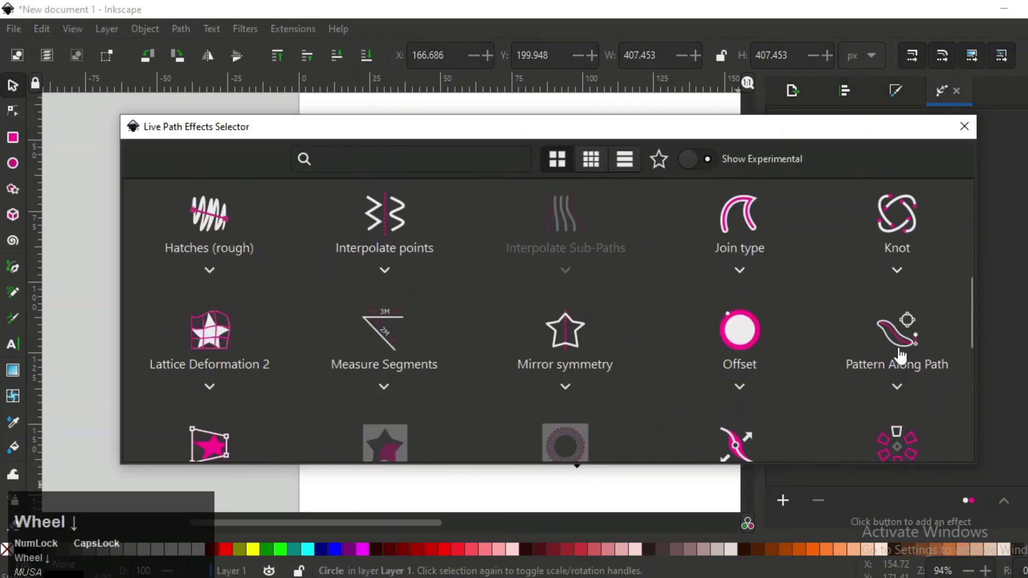
pyautogui.click(901, 355)
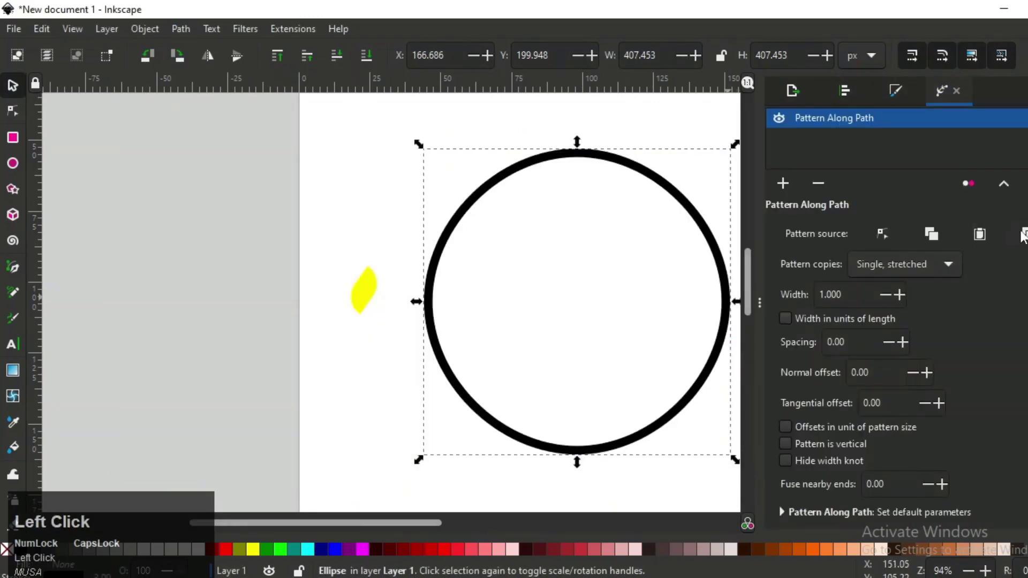
# - Link the copied leaf as the circle's pattern source and set the pattern copies to Repeated, stretched
pyautogui.click(1023, 235)
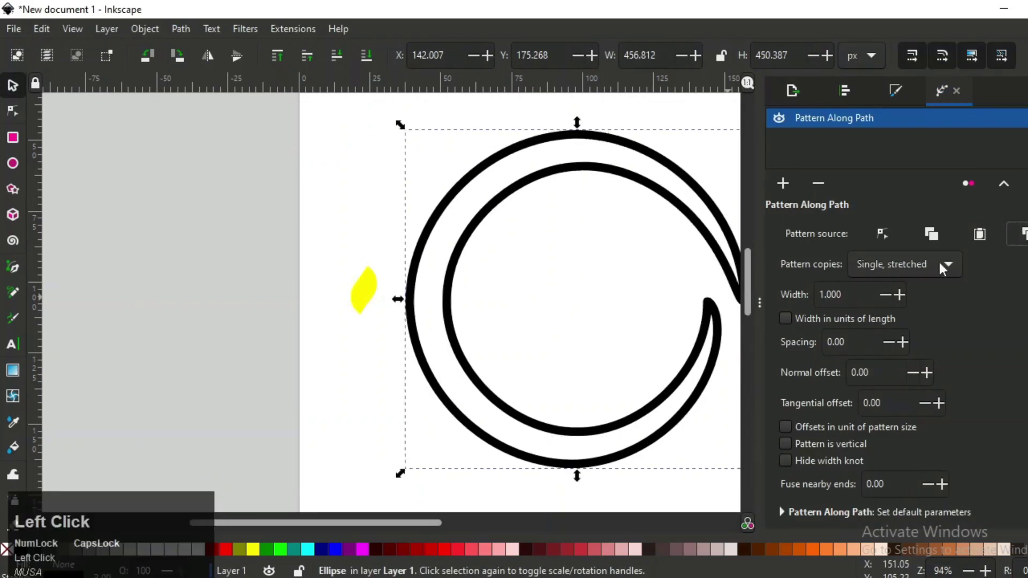
pyautogui.click(910, 270)
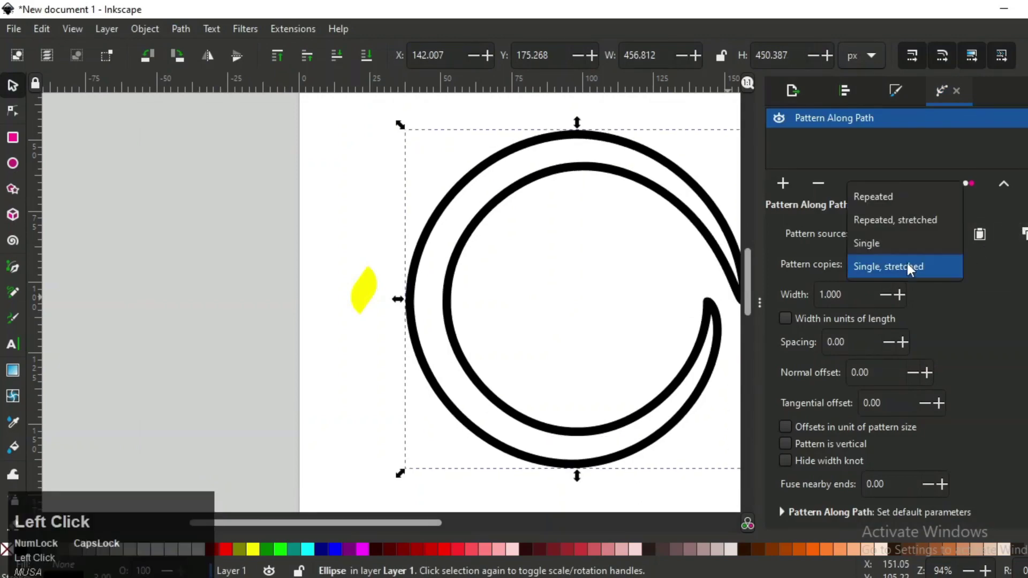
pyautogui.click(897, 229)
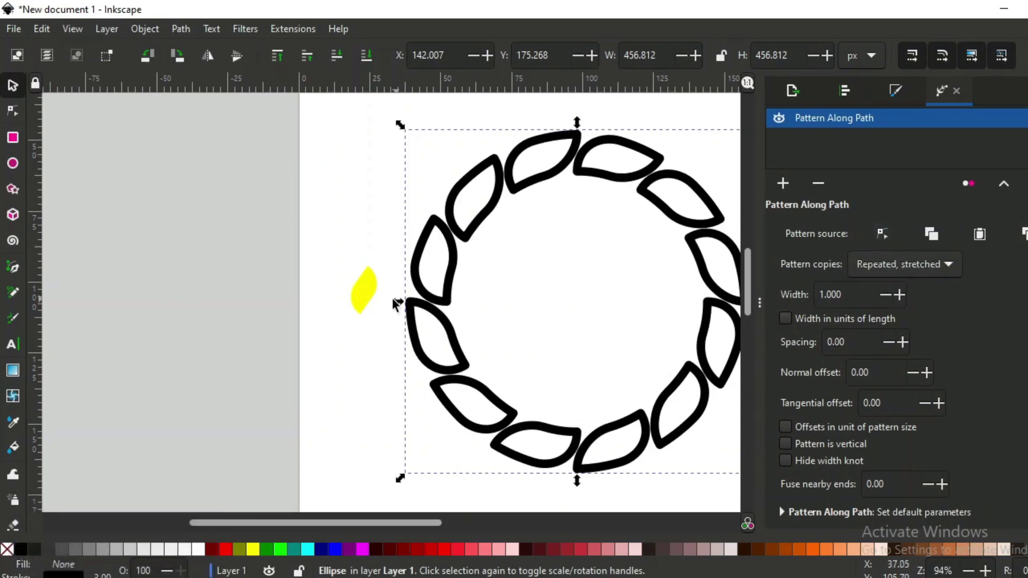
# - Scale the yellow leaf down proportionally around its centre to about 15.4 × 28.7 px and copy it to the clipboard
pyautogui.click(377, 299)
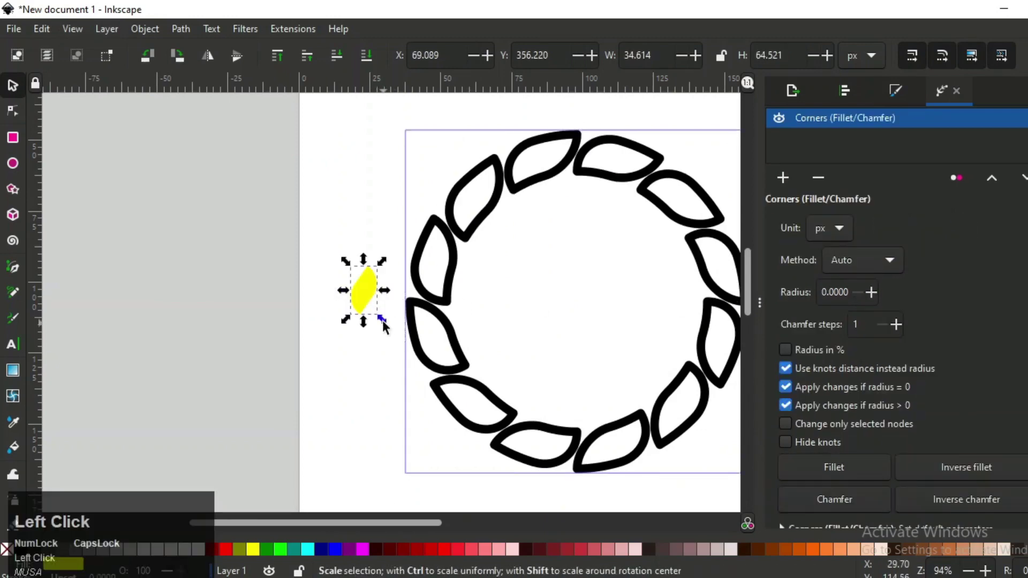
pyautogui.moveTo(384, 325); pyautogui.dragTo(373, 311)
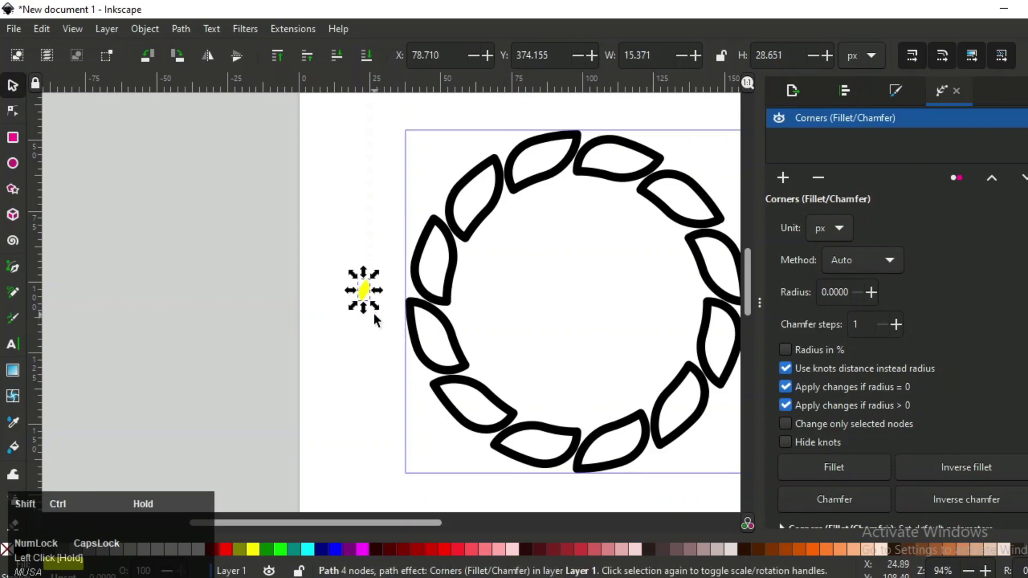
pyautogui.scroll(1, 902, 289)
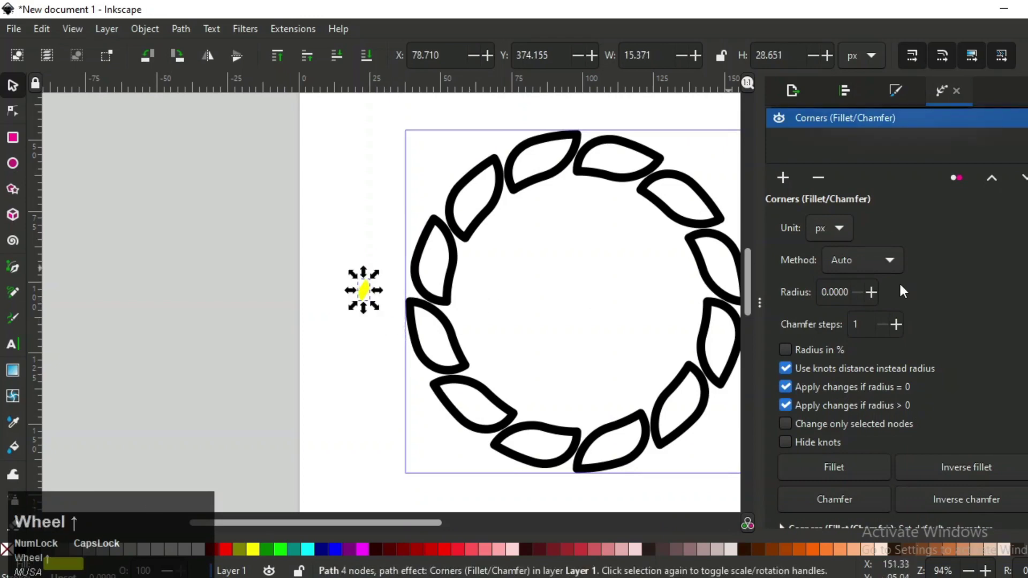
pyautogui.press('ctrl')
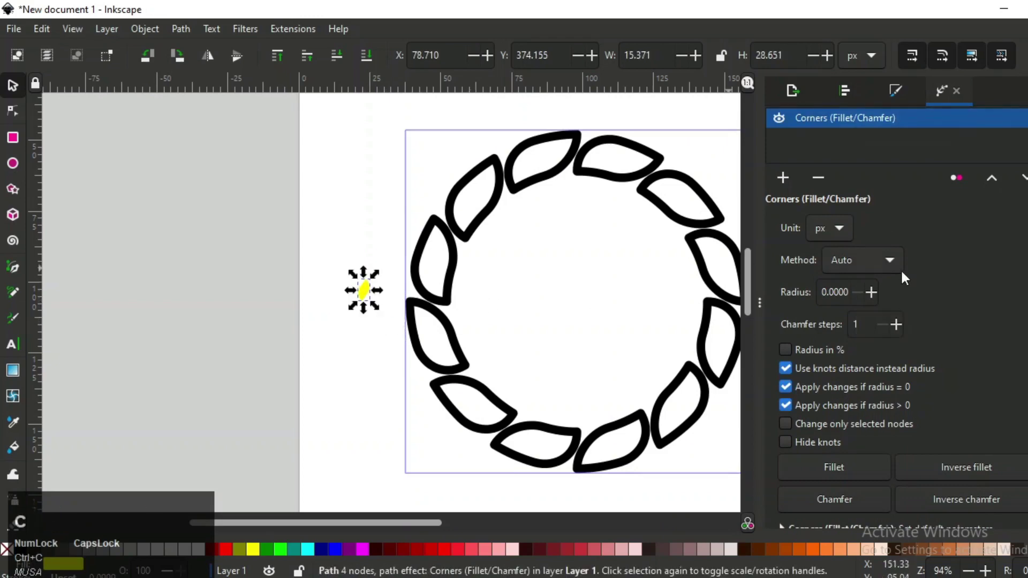
pyautogui.scroll(1, 901, 269)
# - Paste the copied leaf as the ring's pattern source and make the pattern vertical
pyautogui.click(701, 228)
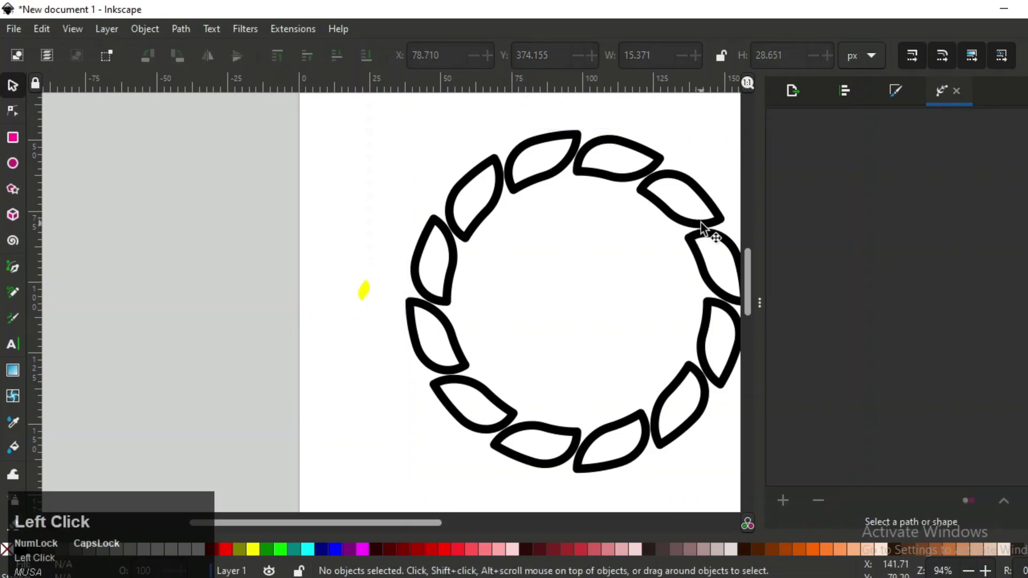
pyautogui.click(715, 237)
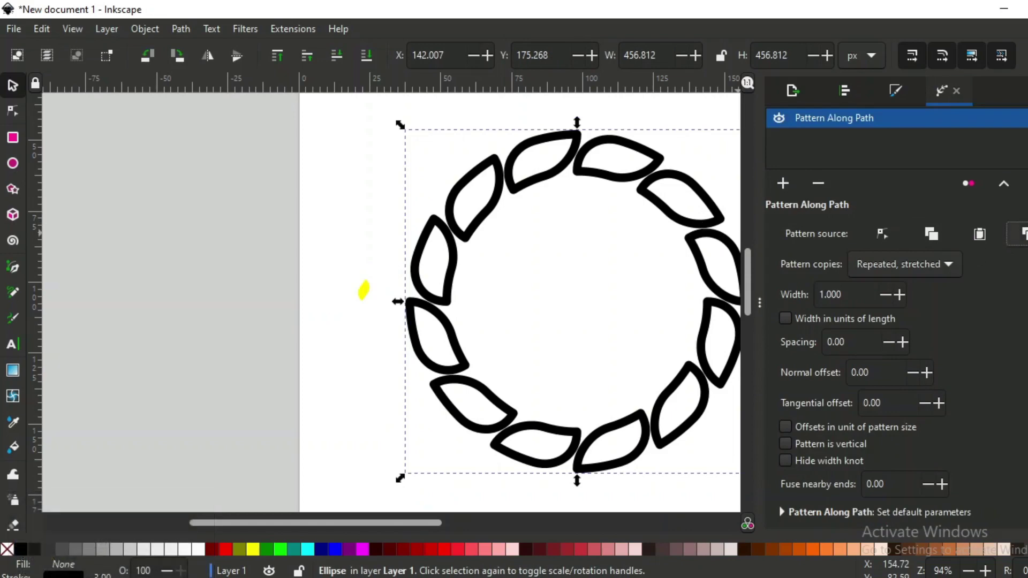
pyautogui.click(980, 234)
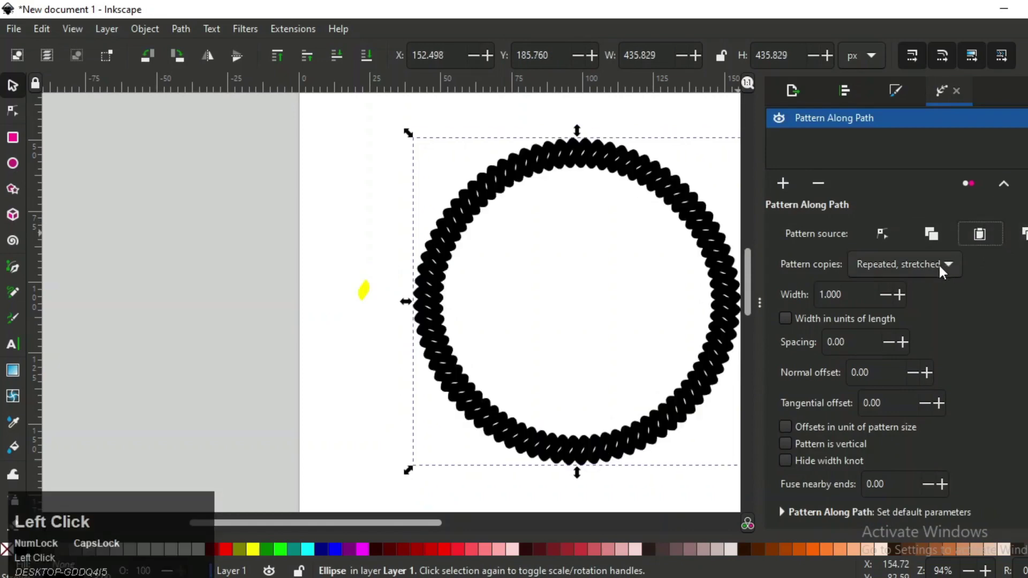
pyautogui.click(820, 451)
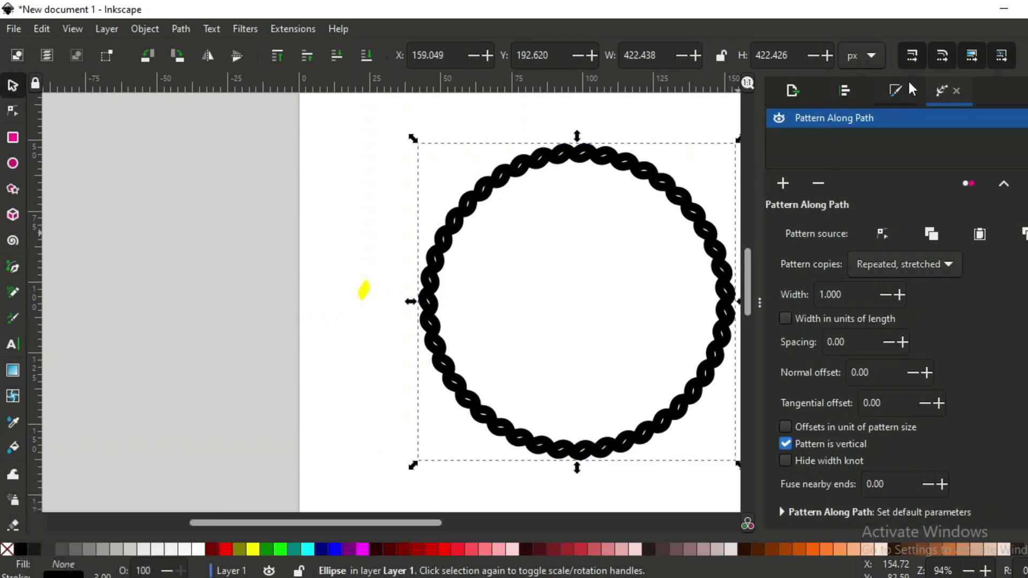
# - Reduce the patterned ring's stroke width to 1.7 mm
pyautogui.click(895, 90)
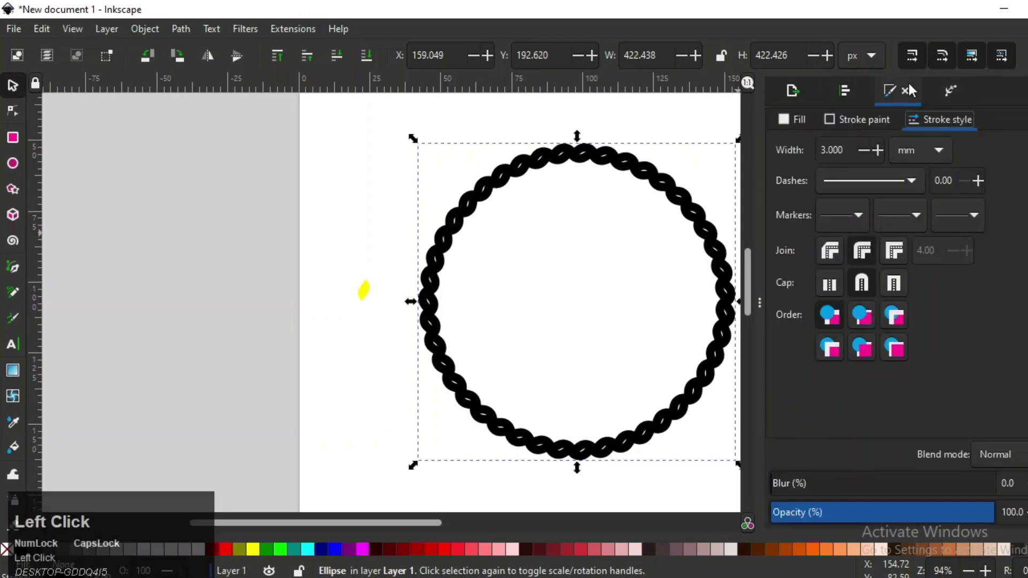
pyautogui.click(860, 150)
pyautogui.scroll(-8, 853, 150)
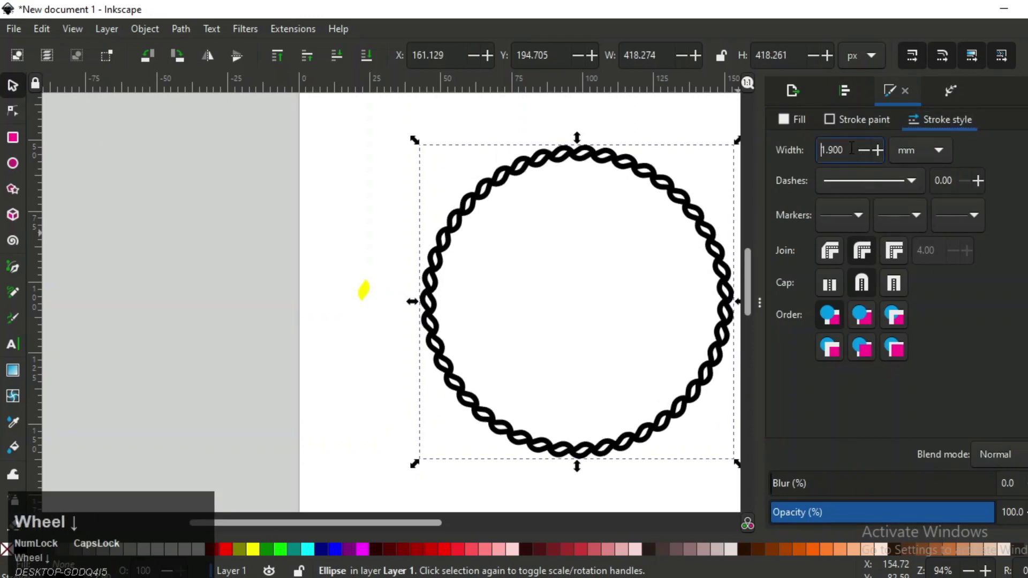
pyautogui.scroll(-2, 852, 149)
pyautogui.scroll(3, 530, 190)
pyautogui.scroll(-4, 514, 191)
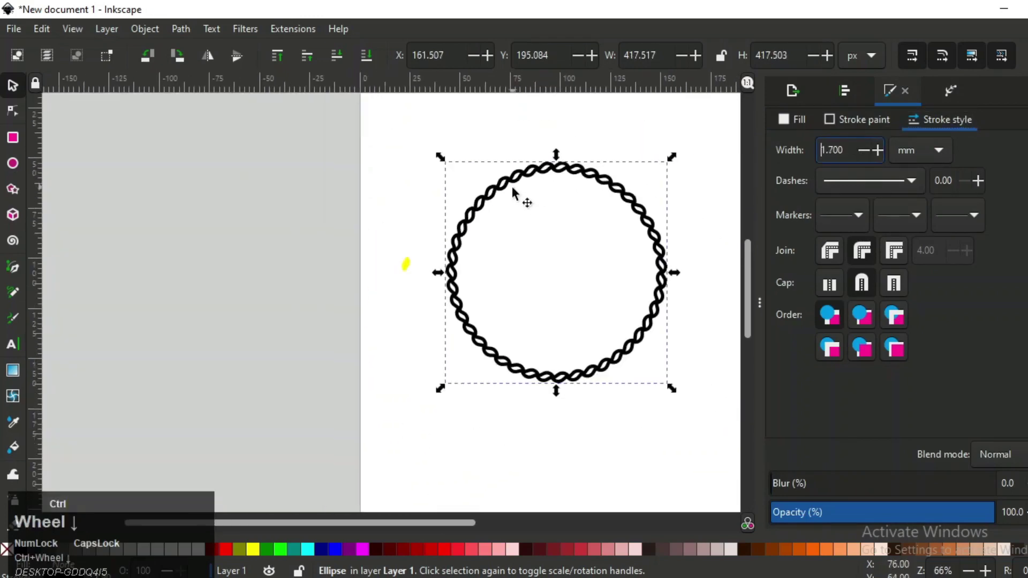
# - Scale the yellow leaf up proportionally around its centre to about 23.5 × 43.8 px and copy it to the clipboard
pyautogui.scroll(2, 410, 268)
pyautogui.click(400, 266)
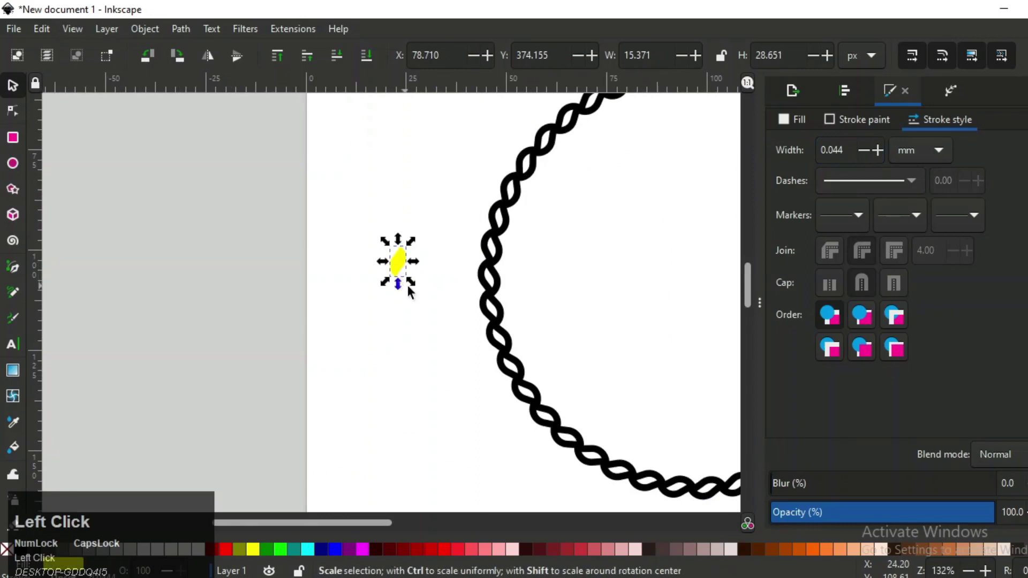
pyautogui.moveTo(412, 289); pyautogui.dragTo(433, 291)
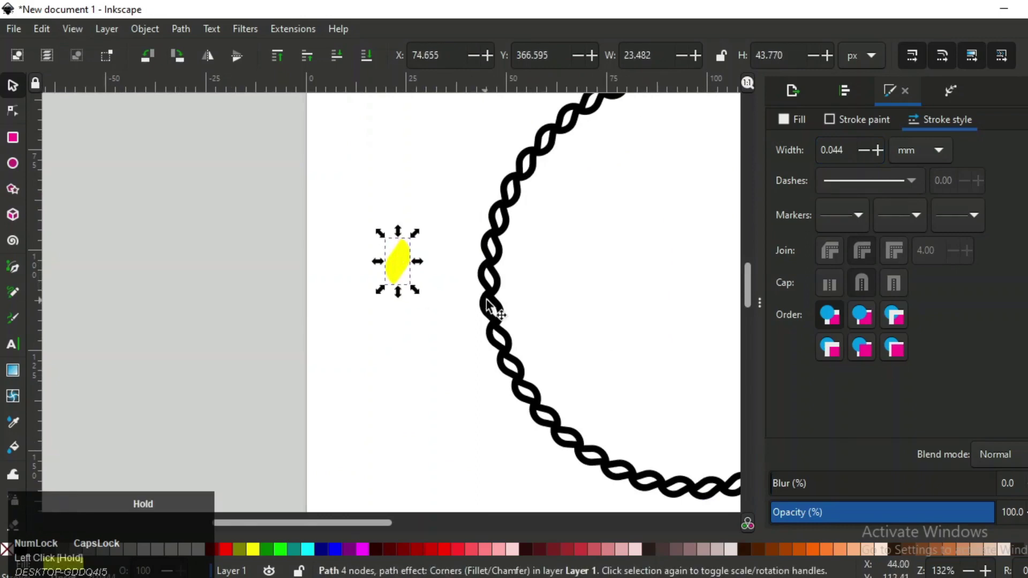
pyautogui.hotkey('ctrl', 'c')
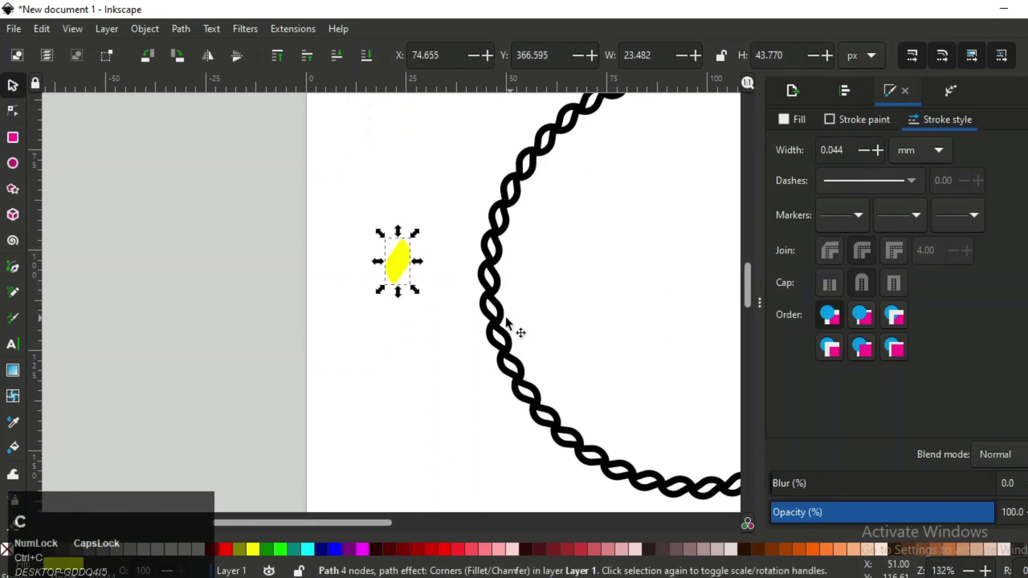
# - Replace the ring's Pattern Along Path source with the enlarged leaf pasted from the clipboard
pyautogui.click(506, 319)
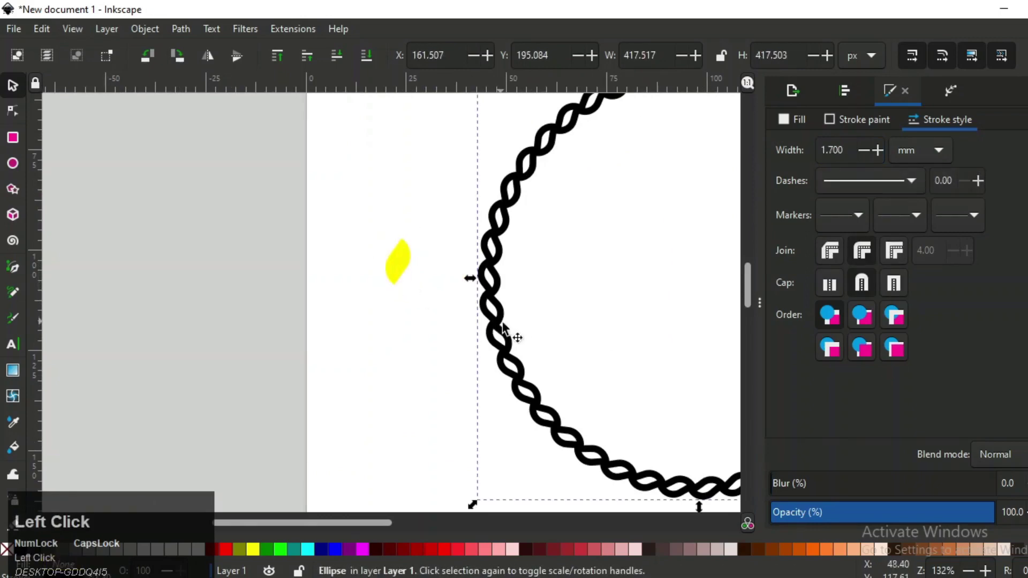
pyautogui.click(943, 89)
pyautogui.click(972, 250)
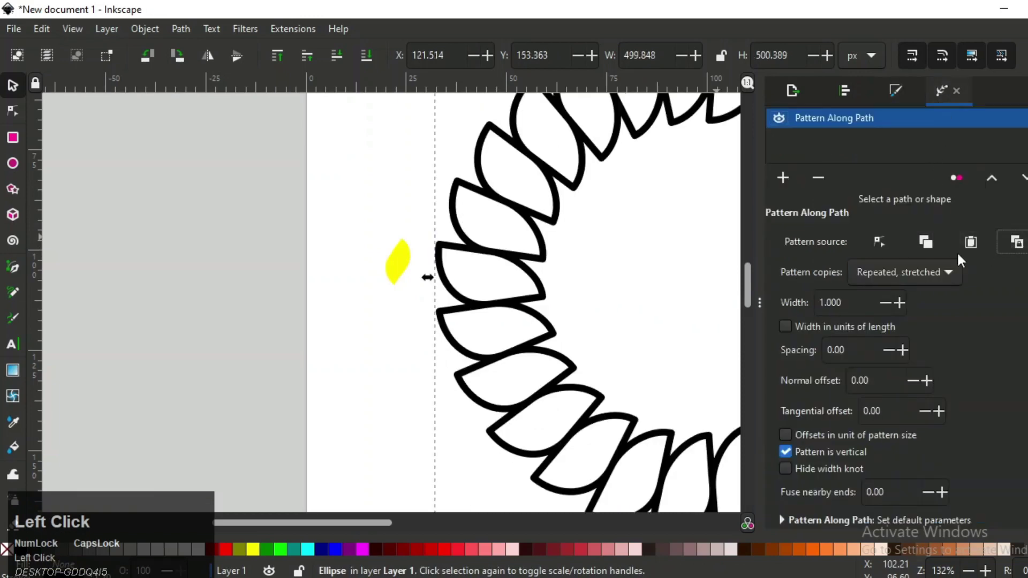
pyautogui.keyDown('ctrl'); pyautogui.scroll(-1, 562, 275); pyautogui.keyUp('ctrl')
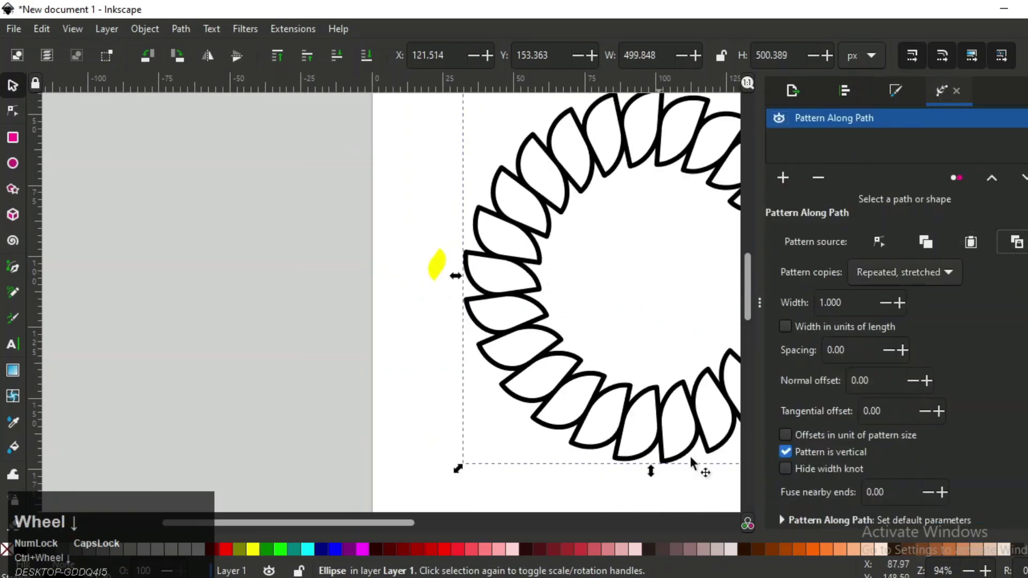
pyautogui.click(786, 451)
pyautogui.click(786, 444)
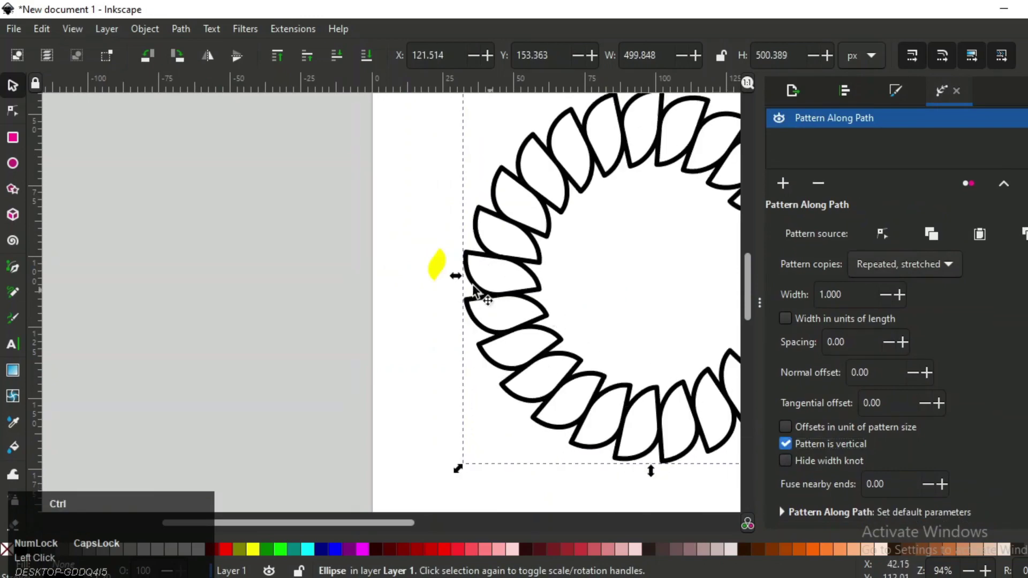
pyautogui.keyDown('ctrl'); pyautogui.scroll(1, 474, 292); pyautogui.keyUp('ctrl')
pyautogui.click(456, 273)
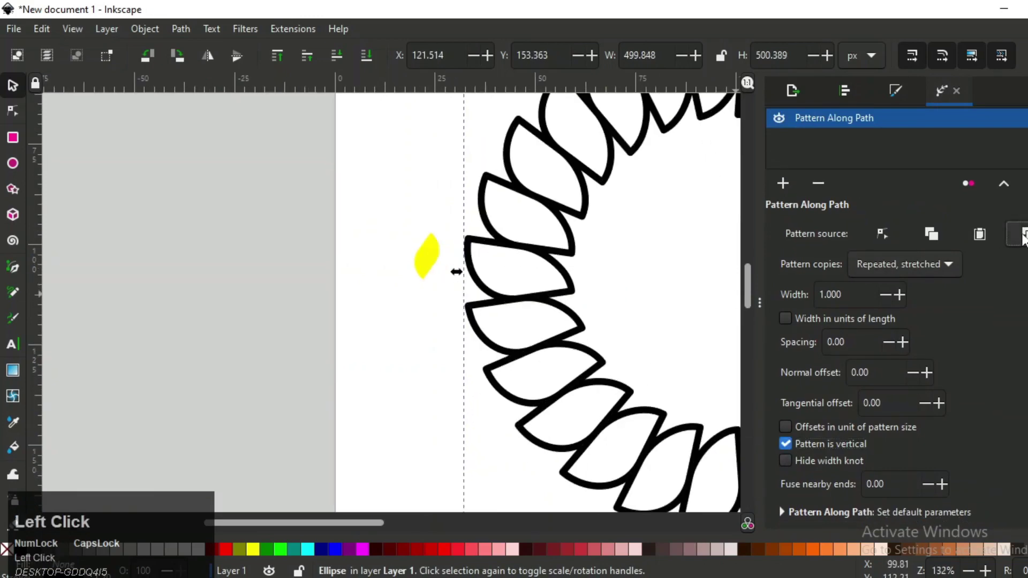
pyautogui.click(980, 234)
pyautogui.scroll(-2, 646, 368)
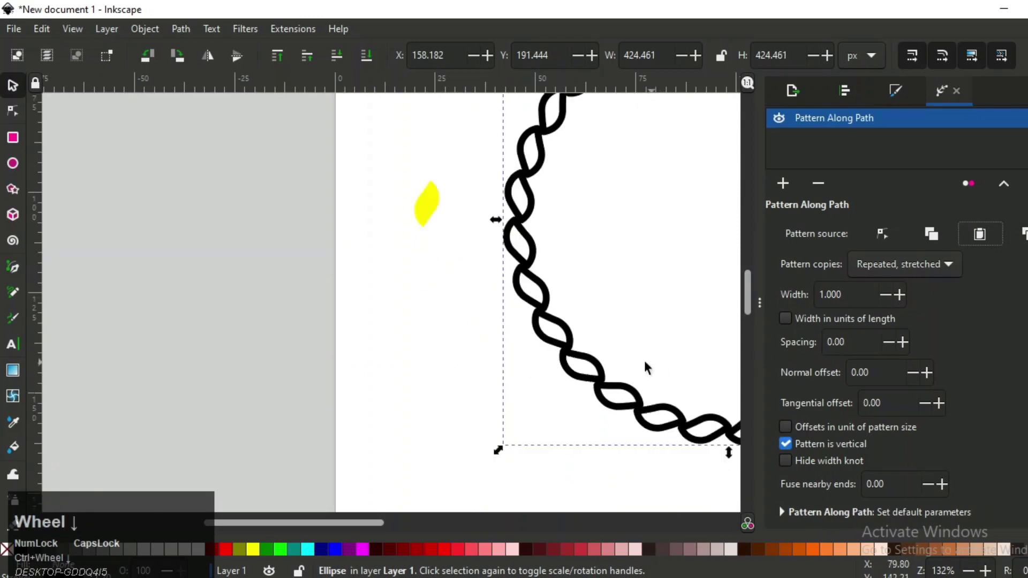
pyautogui.keyDown('ctrl'); pyautogui.scroll(-4, 646, 368); pyautogui.keyUp('ctrl')
pyautogui.keyDown('ctrl'); pyautogui.scroll(-1, 592, 361); pyautogui.keyUp('ctrl')
pyautogui.keyDown('ctrl'); pyautogui.scroll(1, 529, 372); pyautogui.keyUp('ctrl')
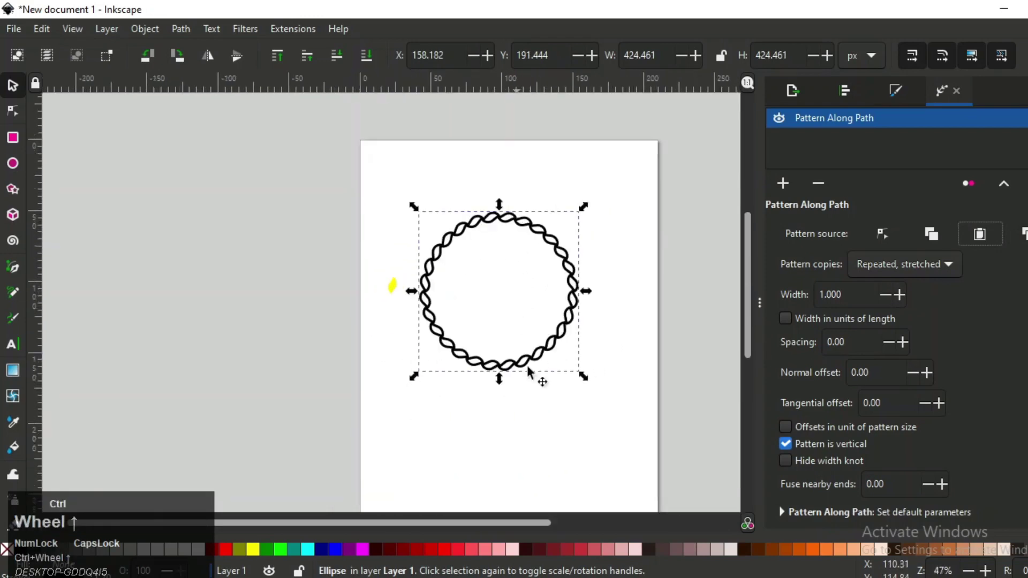
pyautogui.keyDown('ctrl'); pyautogui.scroll(3, 498, 298); pyautogui.keyUp('ctrl')
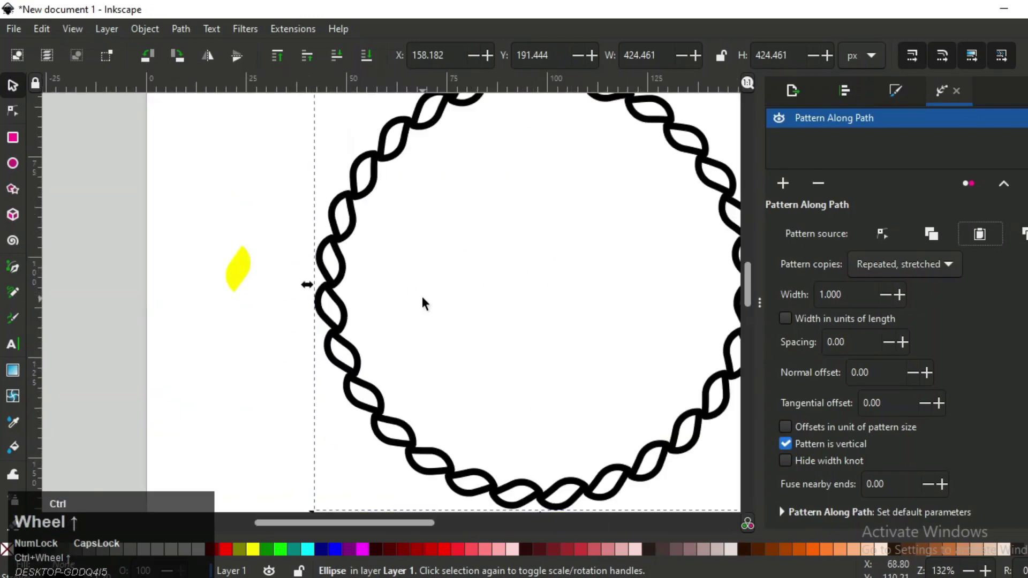
pyautogui.click(847, 294)
pyautogui.scroll(-4, 847, 294)
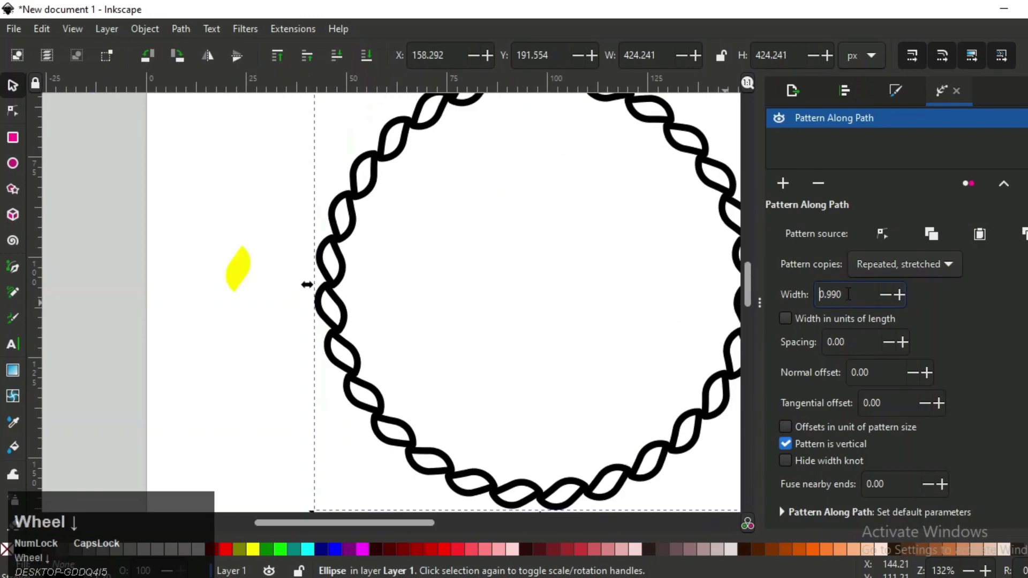
pyautogui.scroll(4, 848, 294)
# - Set the spacing between the leaf copies along the ring to -1.60
pyautogui.scroll(-14, 861, 346)
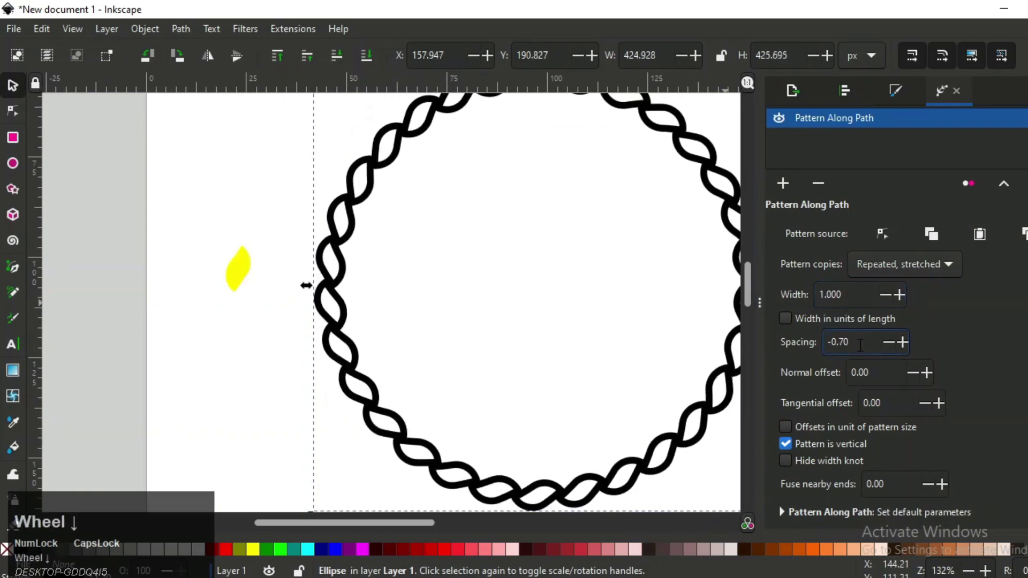
pyautogui.scroll(-3, 860, 346)
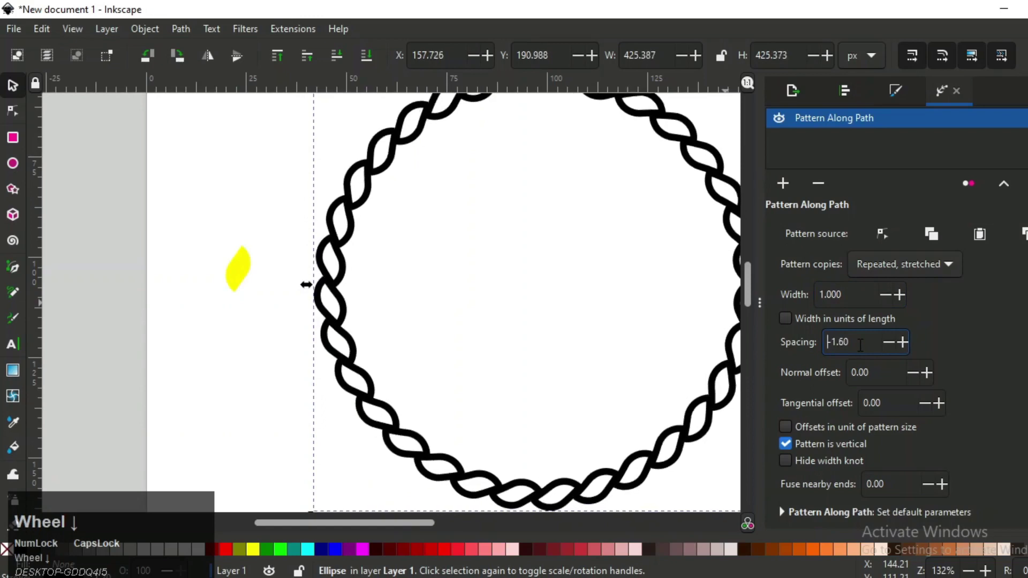
# - Set the spacing between the leaf copies along the ring to -1.90
pyautogui.scroll(-2, 861, 346)
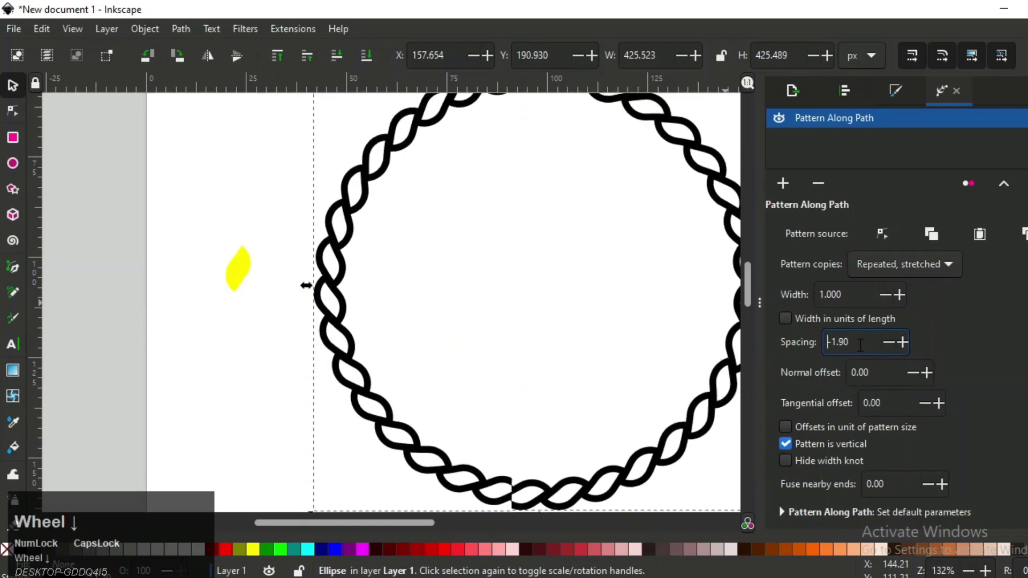
pyautogui.scroll(2, 453, 321)
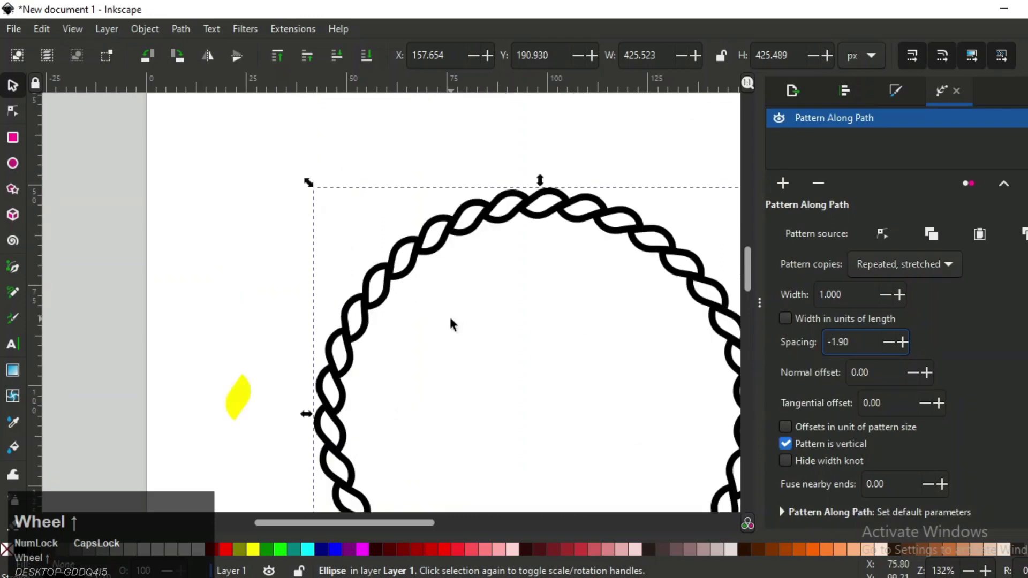
pyautogui.scroll(-3, 452, 324)
pyautogui.scroll(1, 507, 307)
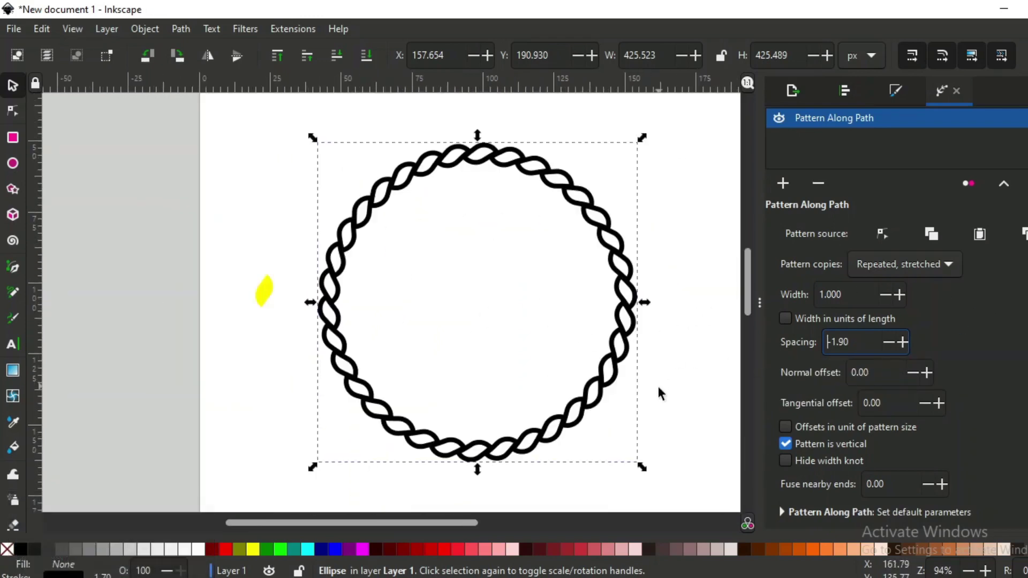
# - Give the patterned ring a flat colour fill instead of no paint
pyautogui.click(646, 399)
pyautogui.click(604, 387)
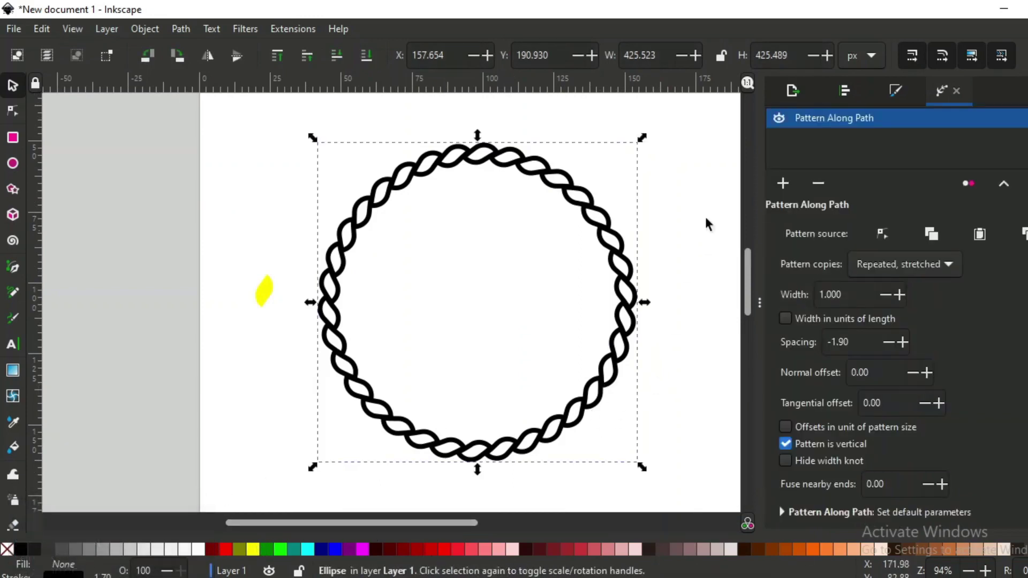
pyautogui.click(893, 91)
pyautogui.click(830, 123)
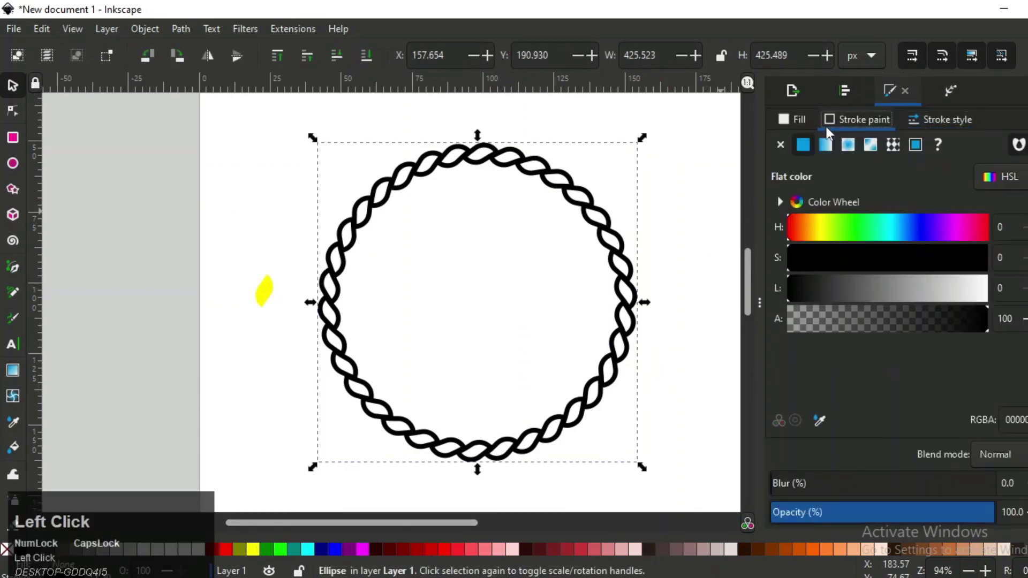
pyautogui.click(796, 120)
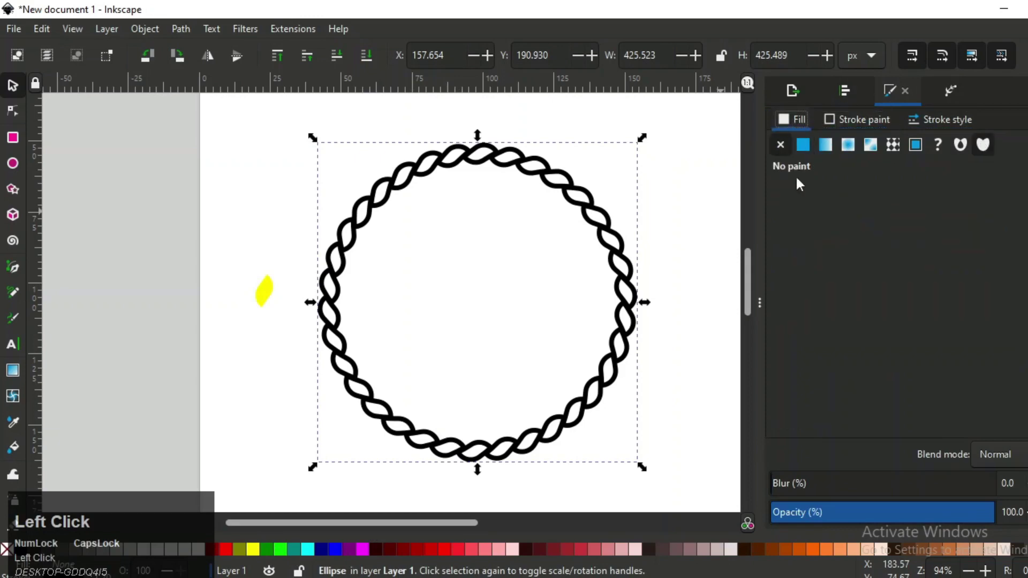
pyautogui.click(825, 146)
pyautogui.click(803, 144)
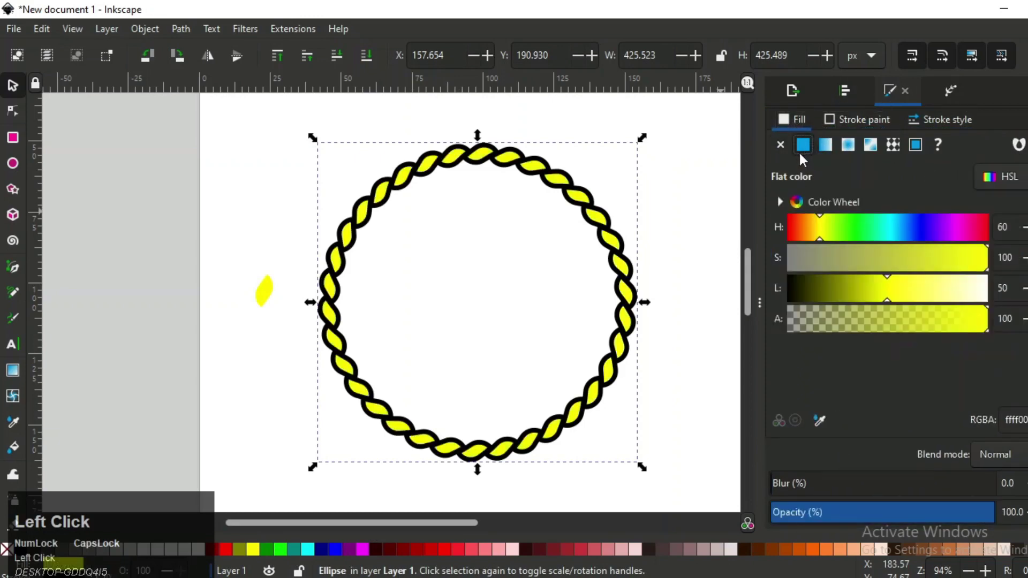
# - Change the ring's fill to a golden brown with hue 39 and lightness 41
pyautogui.click(815, 238)
pyautogui.moveTo(815, 239); pyautogui.dragTo(810, 241)
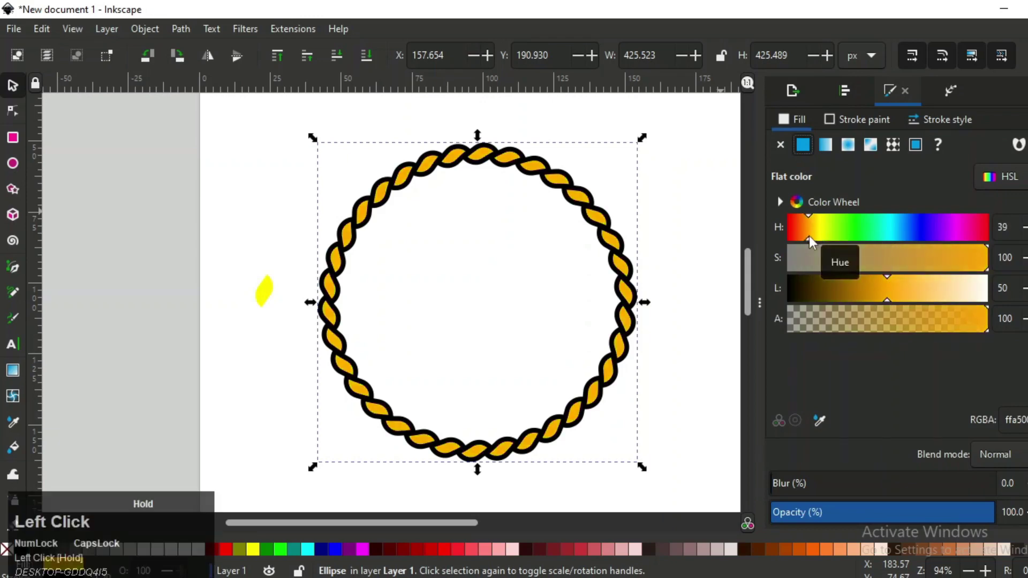
pyautogui.moveTo(887, 290); pyautogui.dragTo(871, 294)
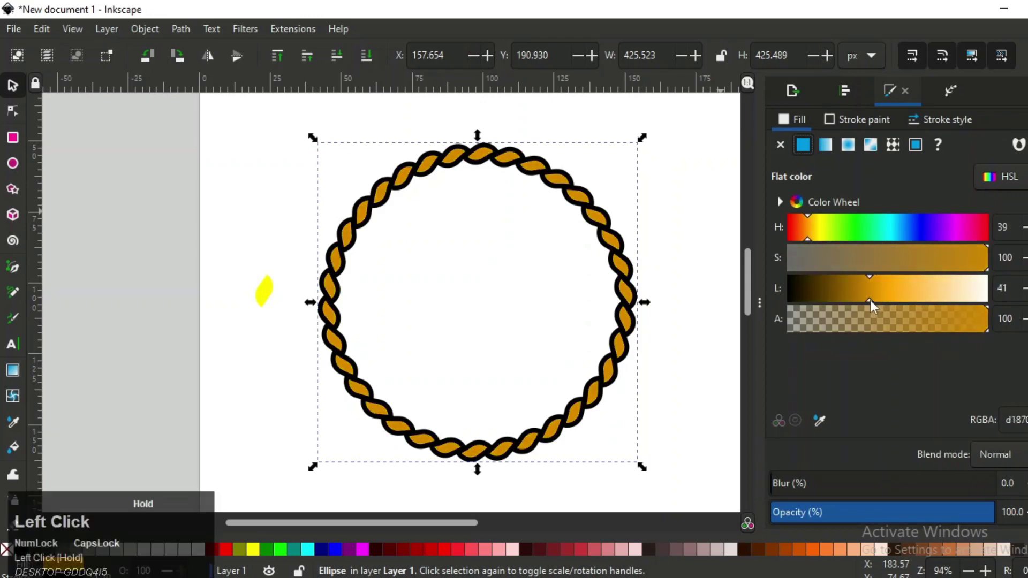
# - Delete the leftover yellow leaf beside the ring and select the ring
pyautogui.click(264, 297)
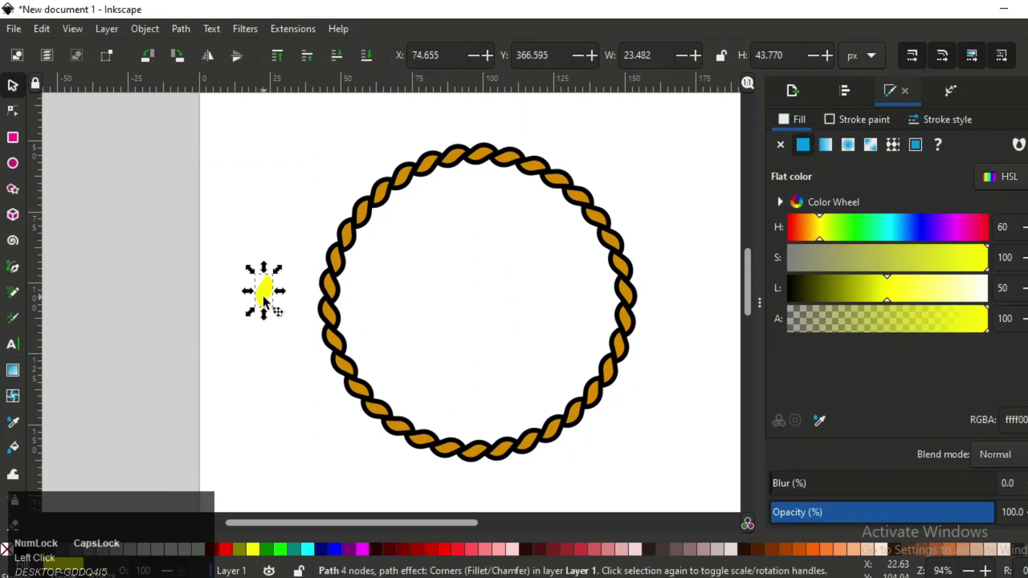
pyautogui.press('Delete')
pyautogui.click(339, 332)
# - Examine the finished rope ring up close and as a whole on the page, both selected and deselected
pyautogui.keyDown('ctrl'); pyautogui.scroll(-1, 322, 363); pyautogui.keyUp('ctrl')
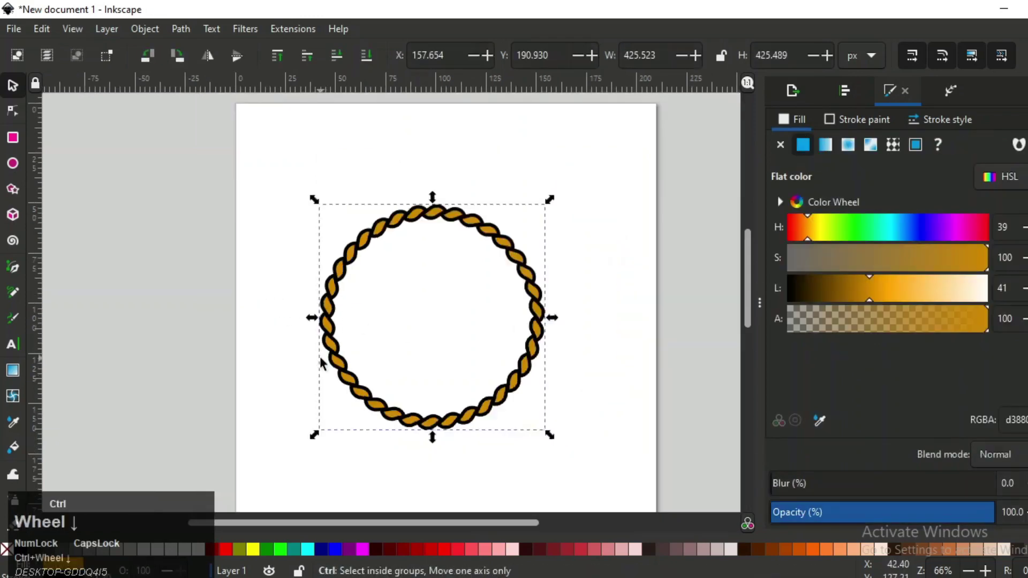
pyautogui.keyDown('ctrl'); pyautogui.scroll(1, 321, 363); pyautogui.keyUp('ctrl')
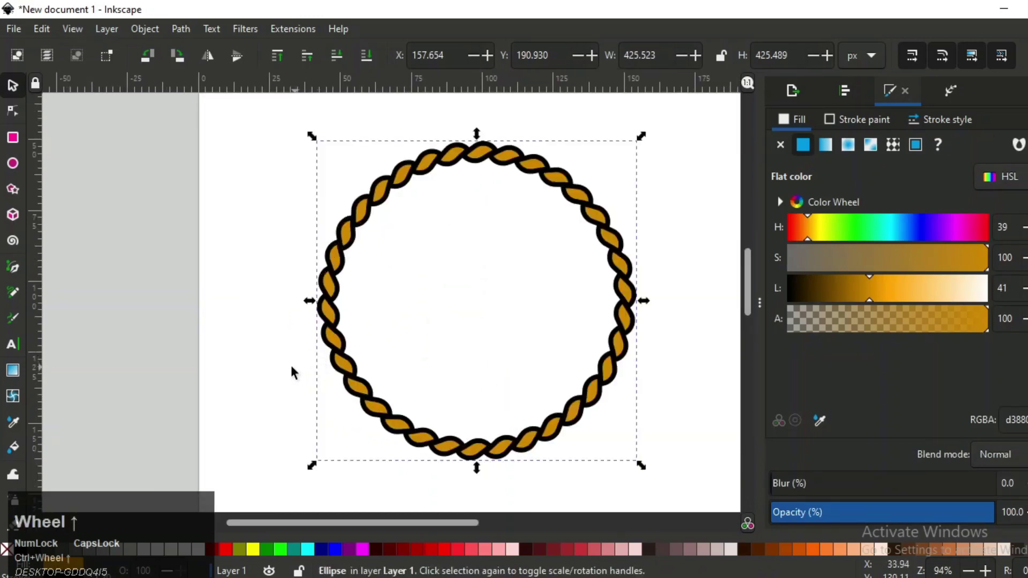
pyautogui.keyDown('ctrl'); pyautogui.scroll(-3, 283, 351); pyautogui.keyUp('ctrl')
pyautogui.keyDown('ctrl'); pyautogui.scroll(2, 355, 337); pyautogui.keyUp('ctrl')
pyautogui.scroll(-1, 106, 239)
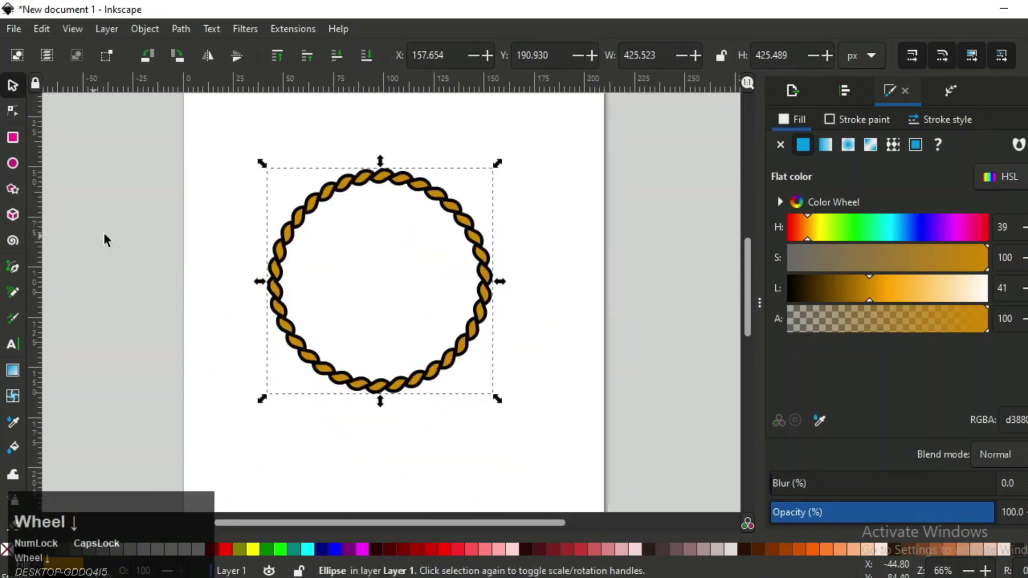
pyautogui.click(146, 250)
pyautogui.keyDown('ctrl'); pyautogui.scroll(-1, 146, 250); pyautogui.keyUp('ctrl')
pyautogui.keyDown('ctrl'); pyautogui.scroll(2, 184, 263); pyautogui.keyUp('ctrl')
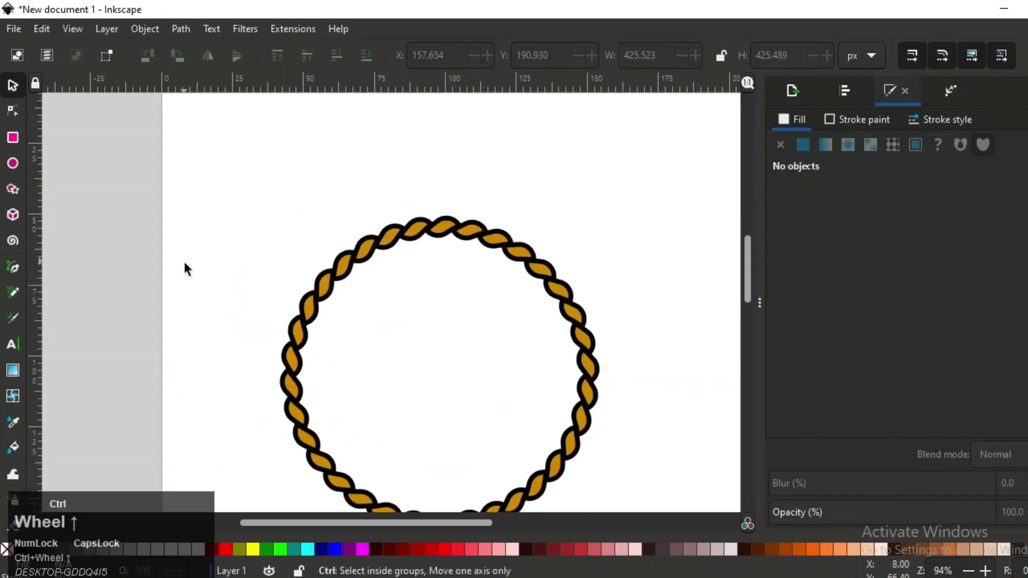
pyautogui.scroll(-1, 225, 279)
pyautogui.click(282, 294)
pyautogui.scroll(-1, 289, 311)
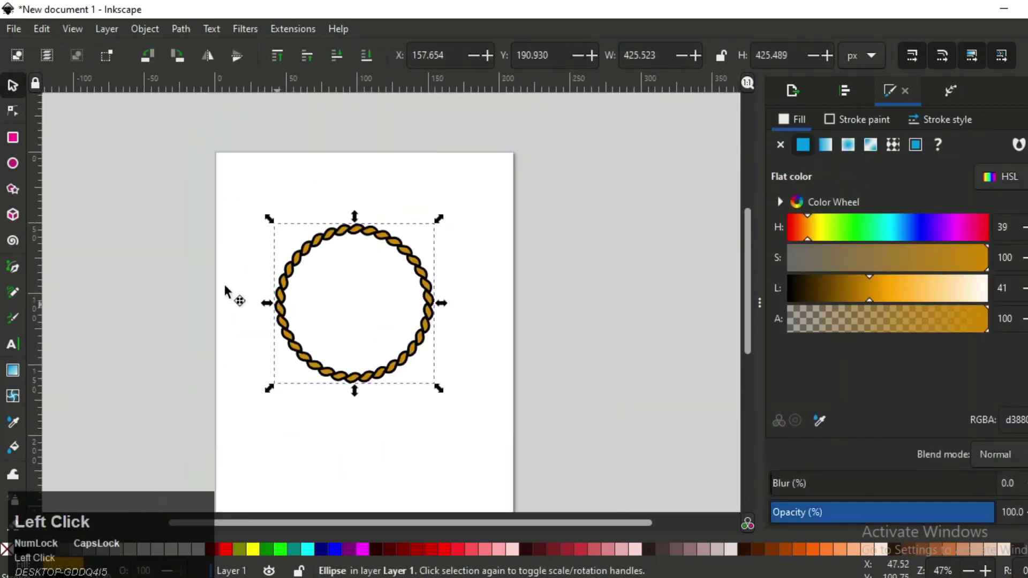
pyautogui.moveTo(295, 308); pyautogui.dragTo(272, 298)
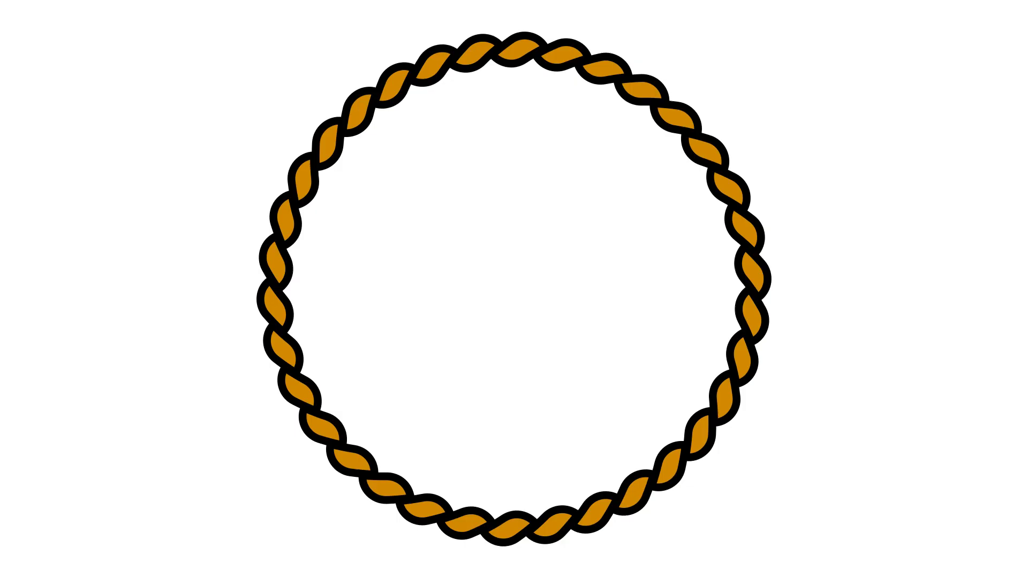